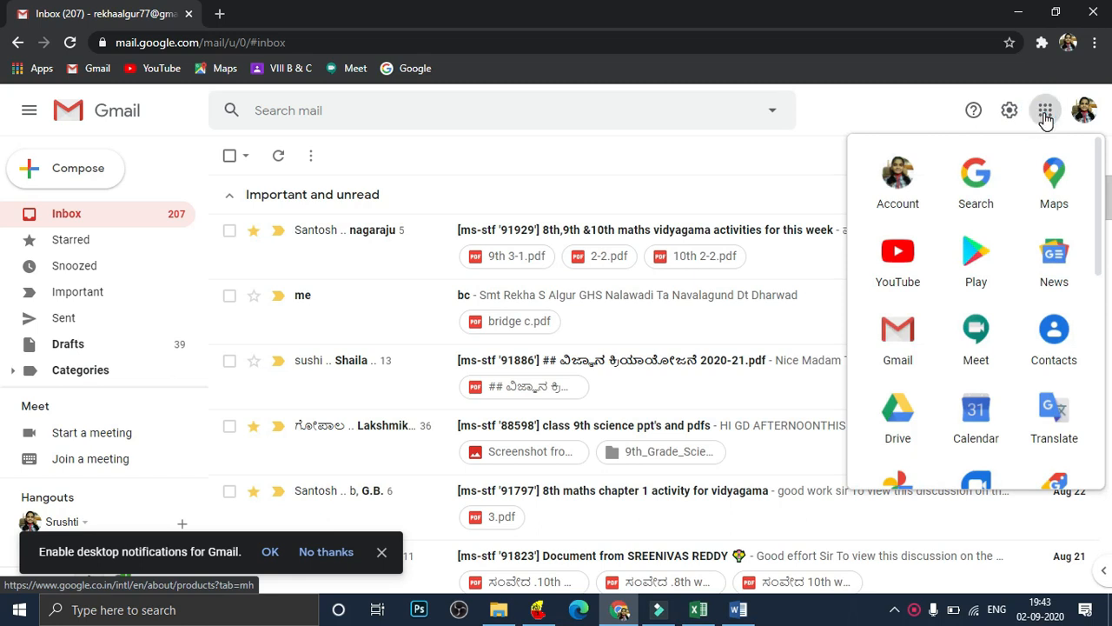
# Open Google Drive, create a blank Google Form there, and select the form's title for editing.
pyautogui.click(886, 412)
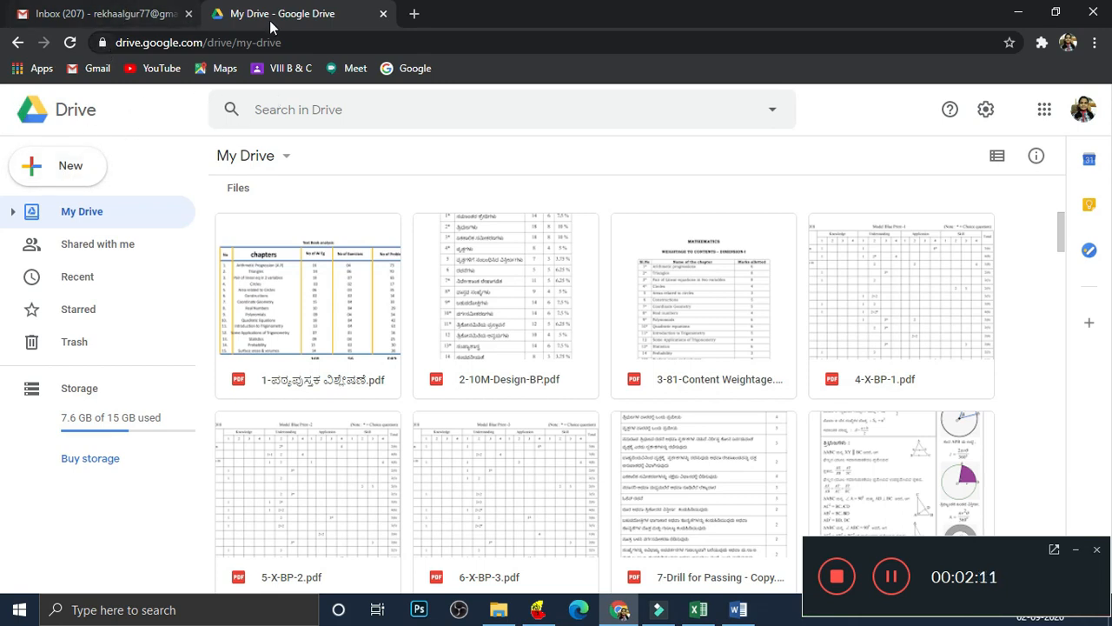
pyautogui.click(70, 174)
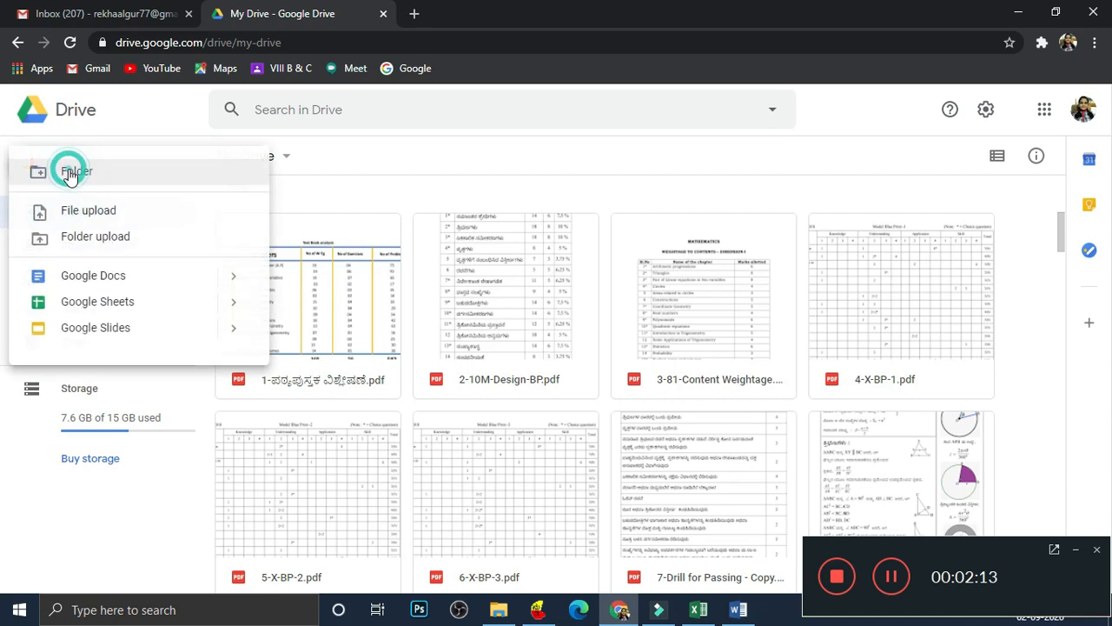
pyautogui.click(87, 356)
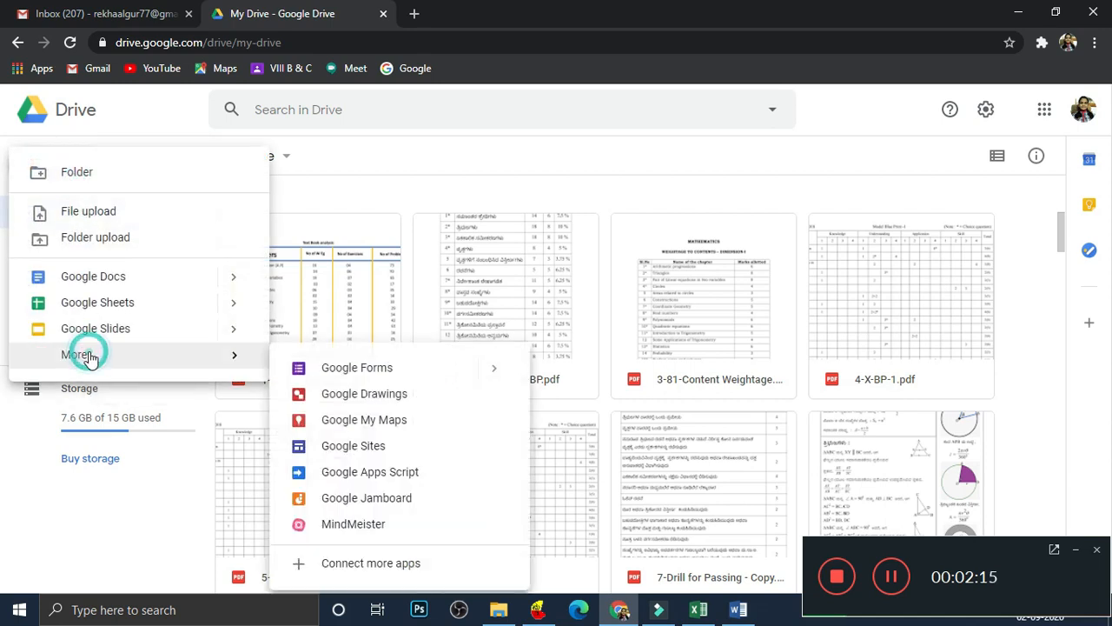
pyautogui.click(311, 368)
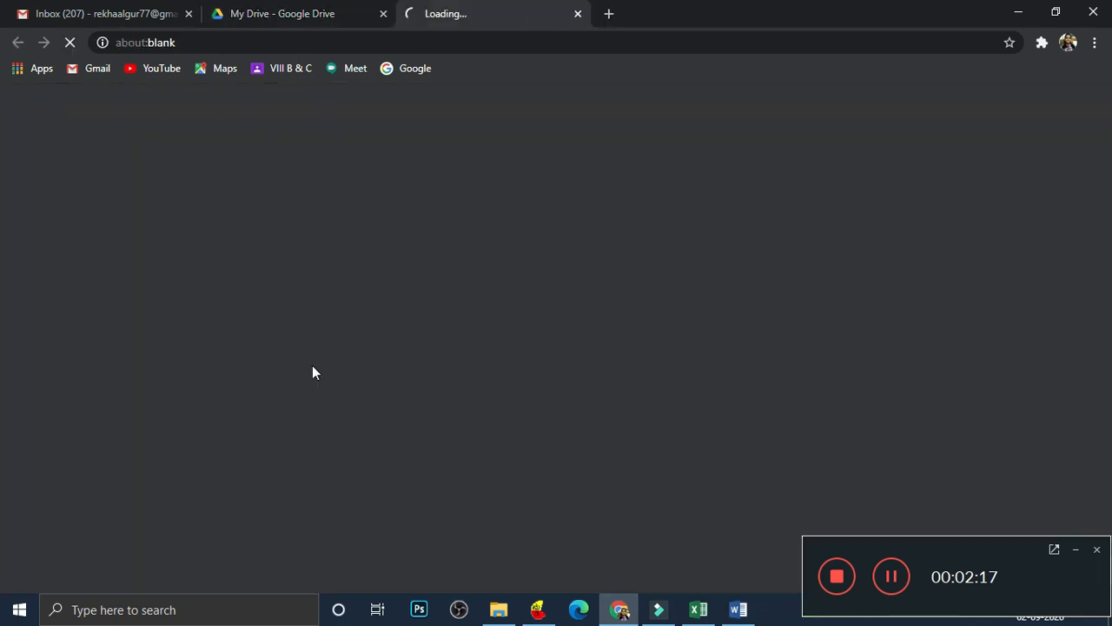
pyautogui.click(1077, 550)
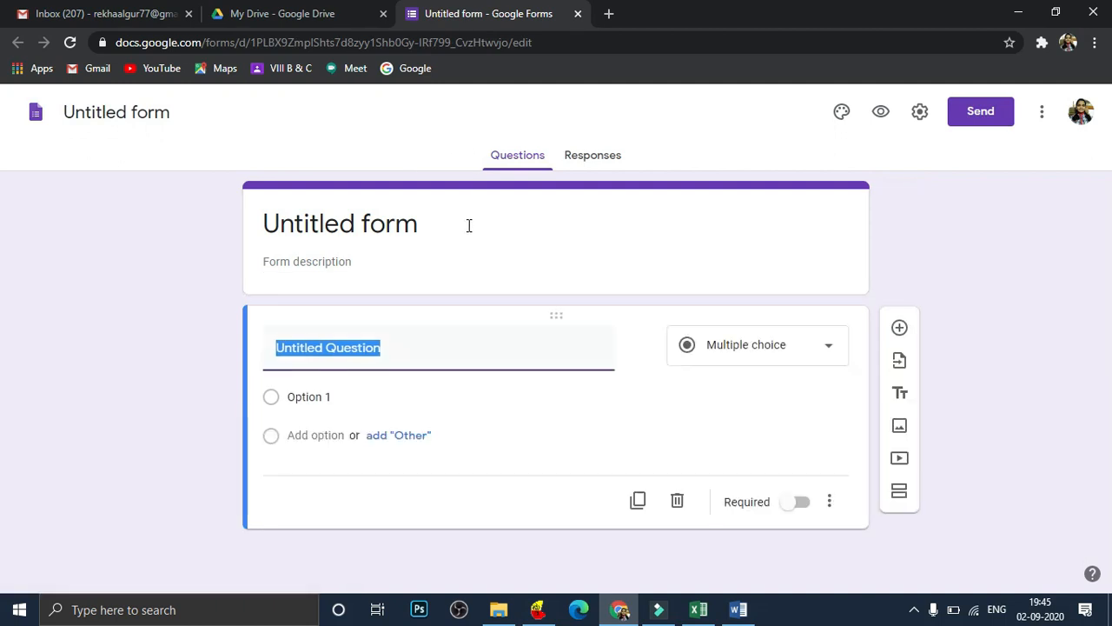
pyautogui.click(468, 226)
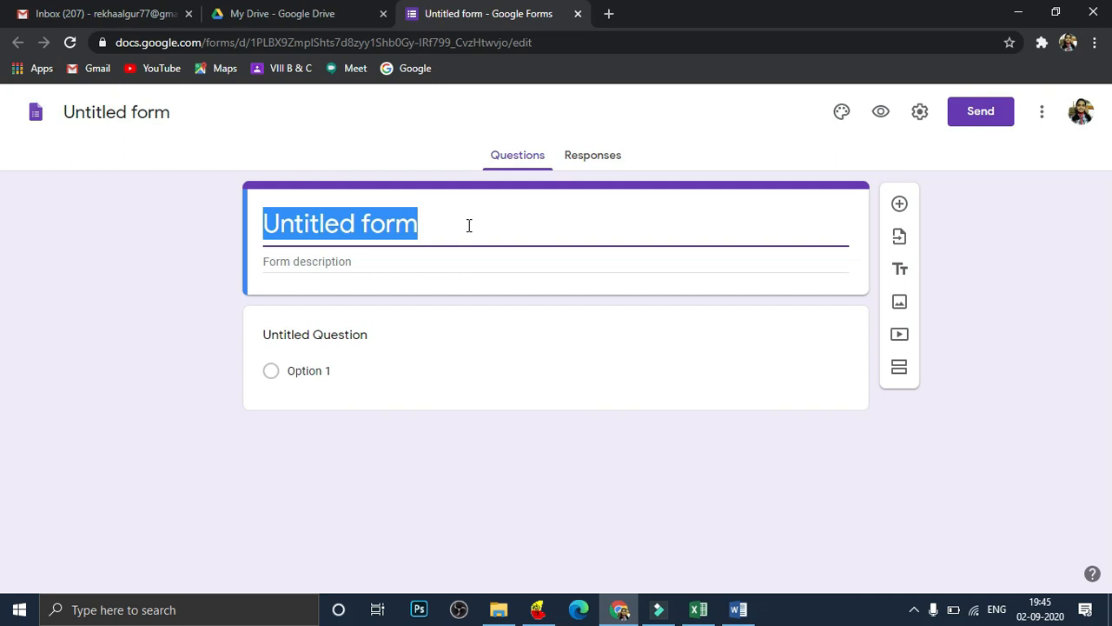
pyautogui.write('ಅ ಗ')
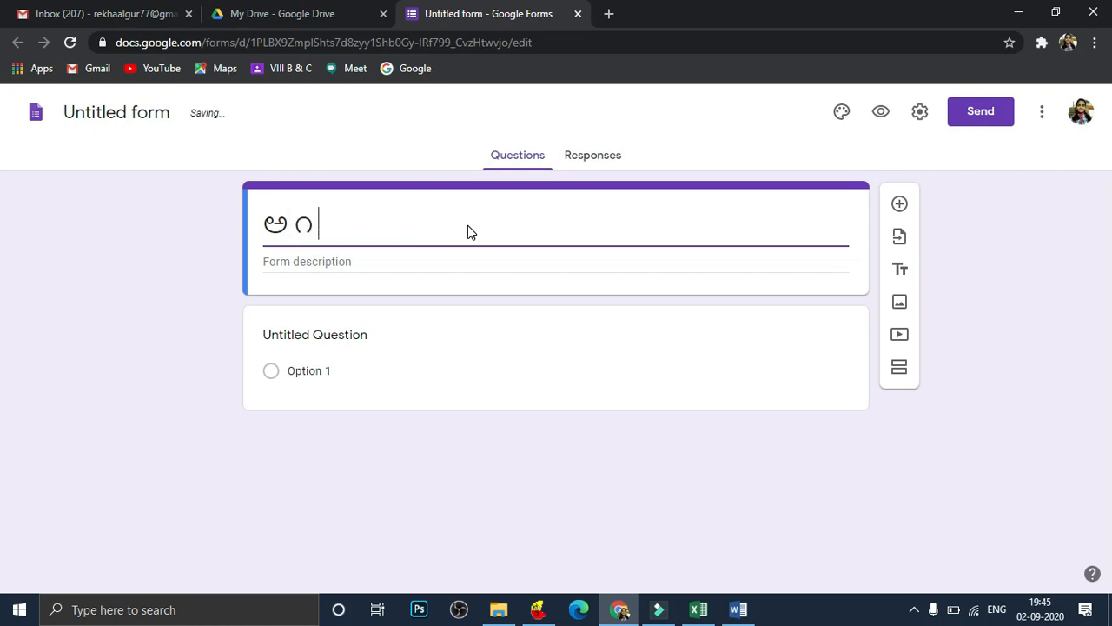
pyautogui.press('BackSpace')
pyautogui.press('BackSpace')
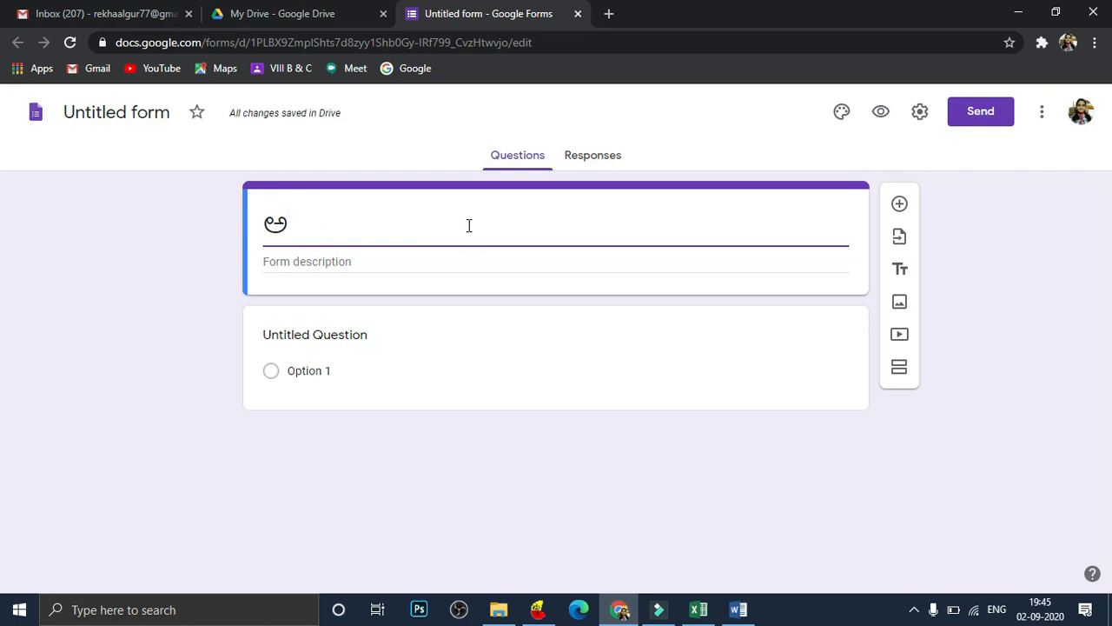
pyautogui.press('BackSpace')
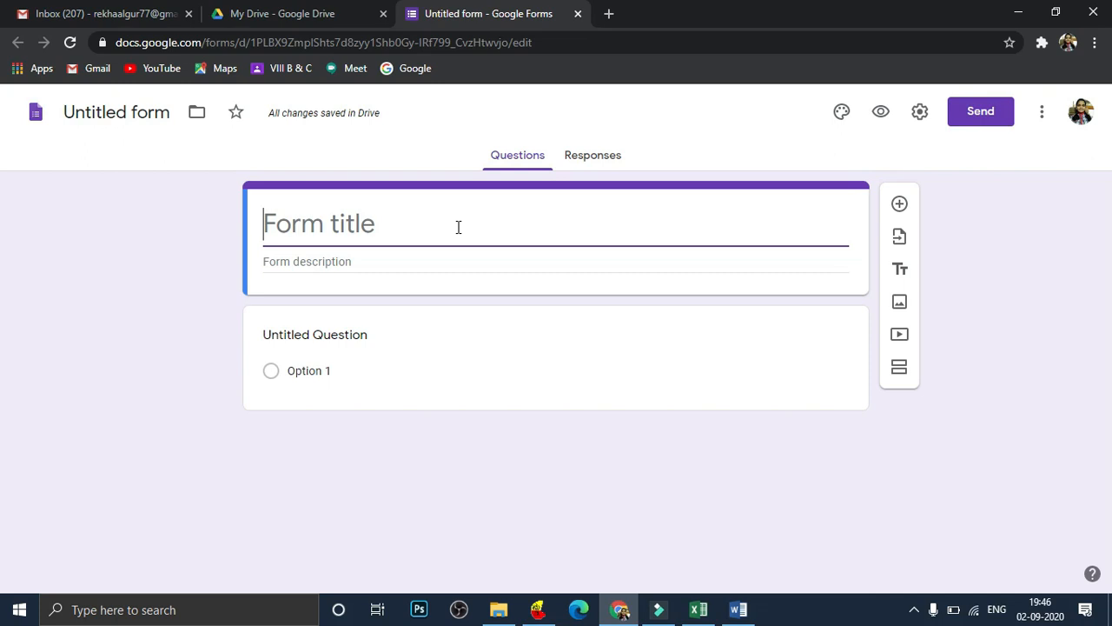
# Title the form "FA 1" with the description "CLASS 9", and give the form file the same name as its title.
pyautogui.write('FA 1')
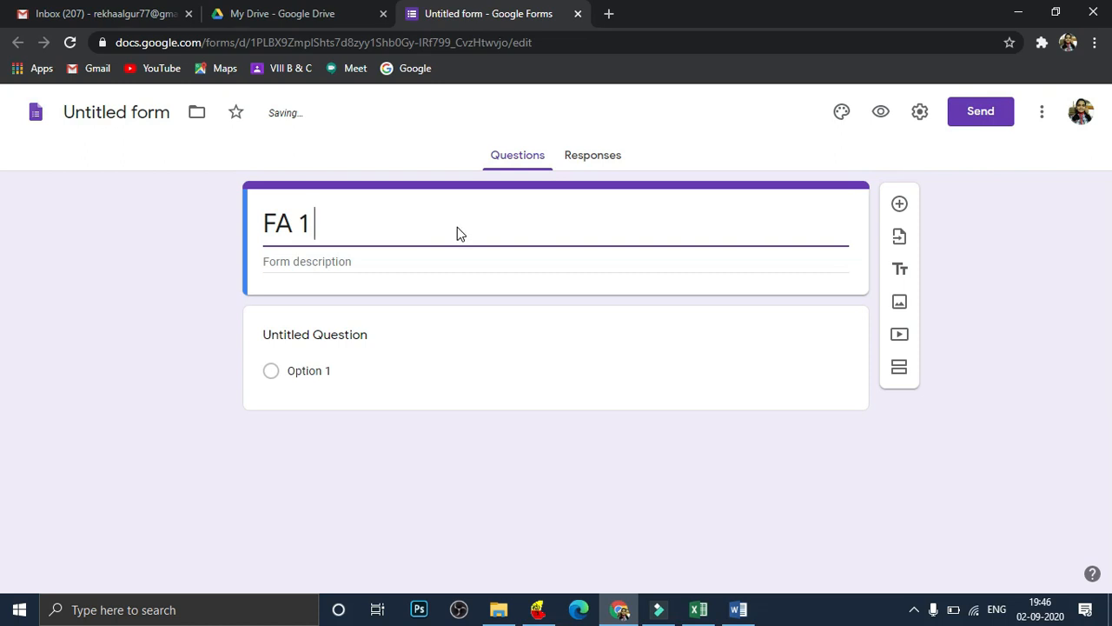
pyautogui.click(328, 257)
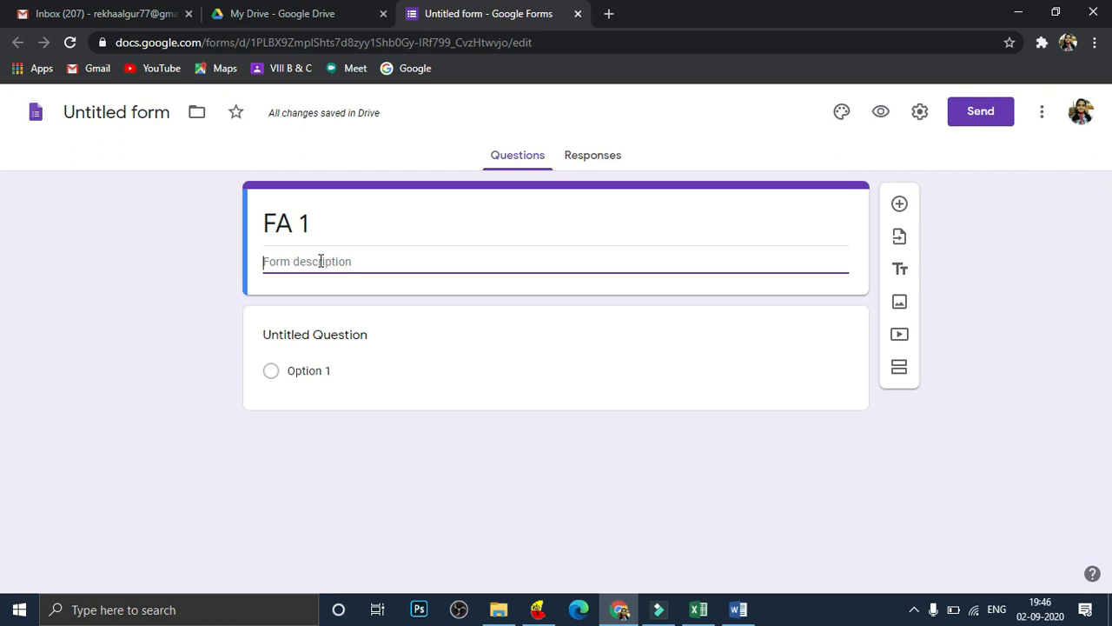
pyautogui.write('CLASS')
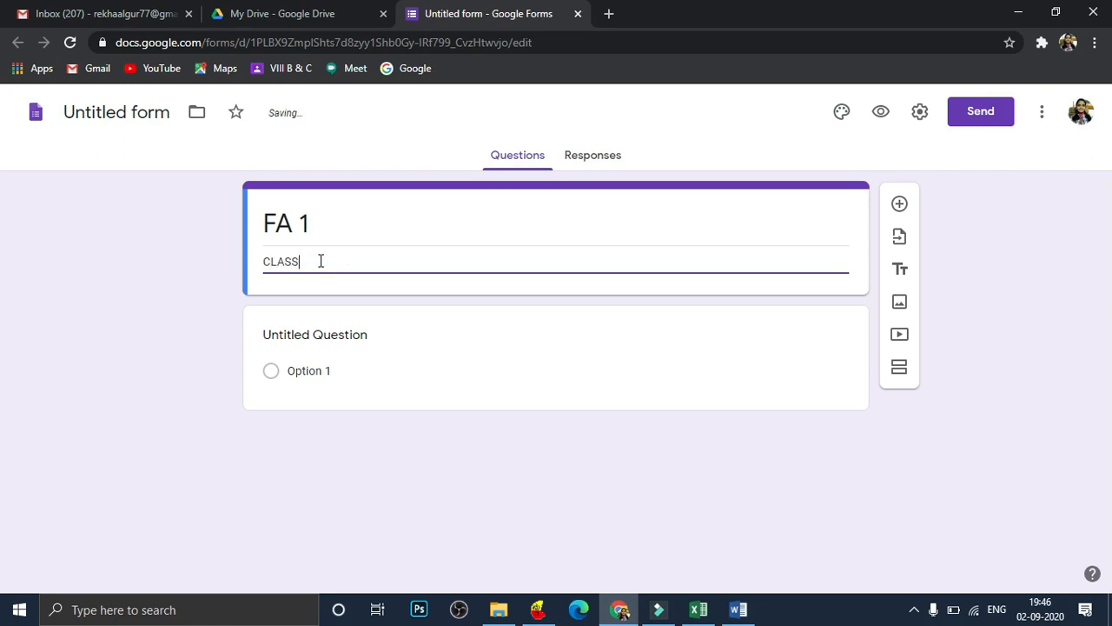
pyautogui.write(' 9')
pyautogui.click(127, 113)
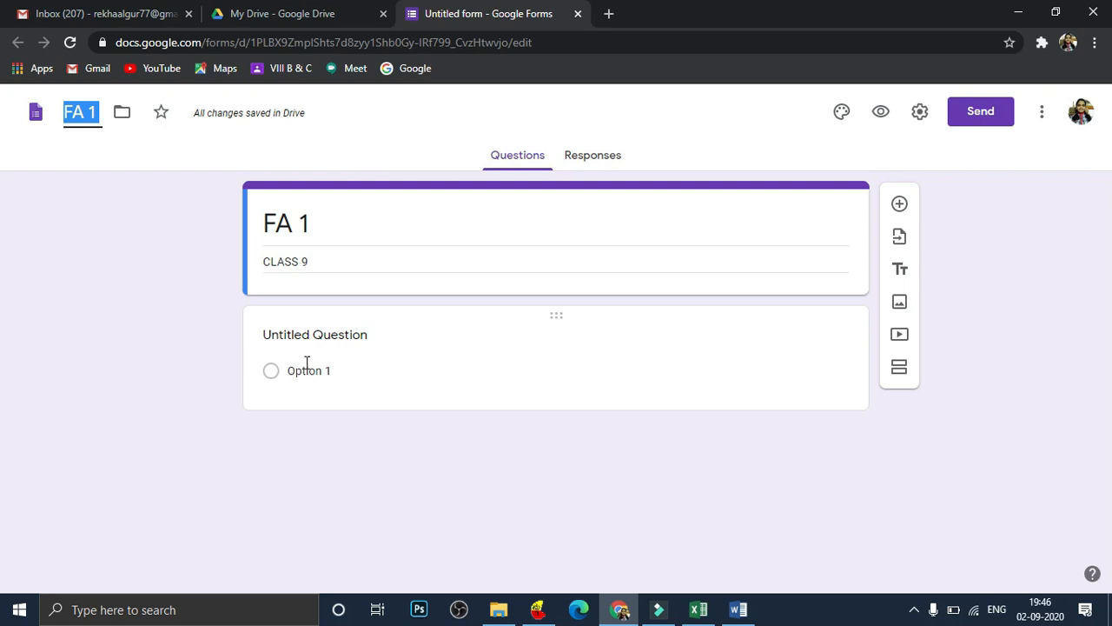
# Start the first question with "1." and copy the text of question 1b, 5 + 10 = 10 + 5, from the Word question paper.
pyautogui.click(348, 341)
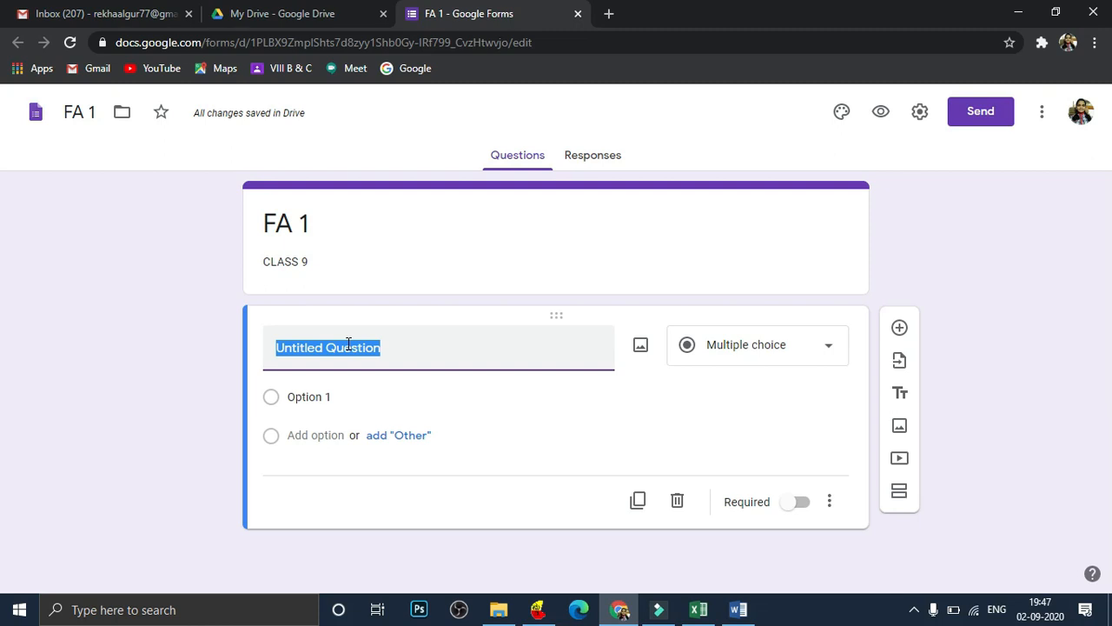
pyautogui.write('1.')
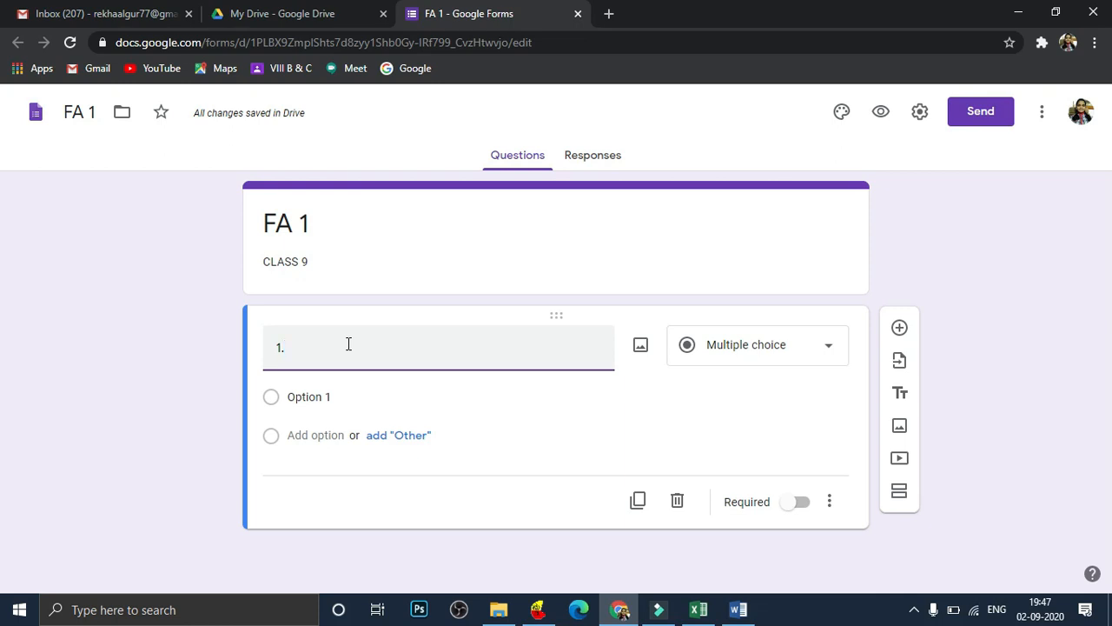
pyautogui.click(738, 612)
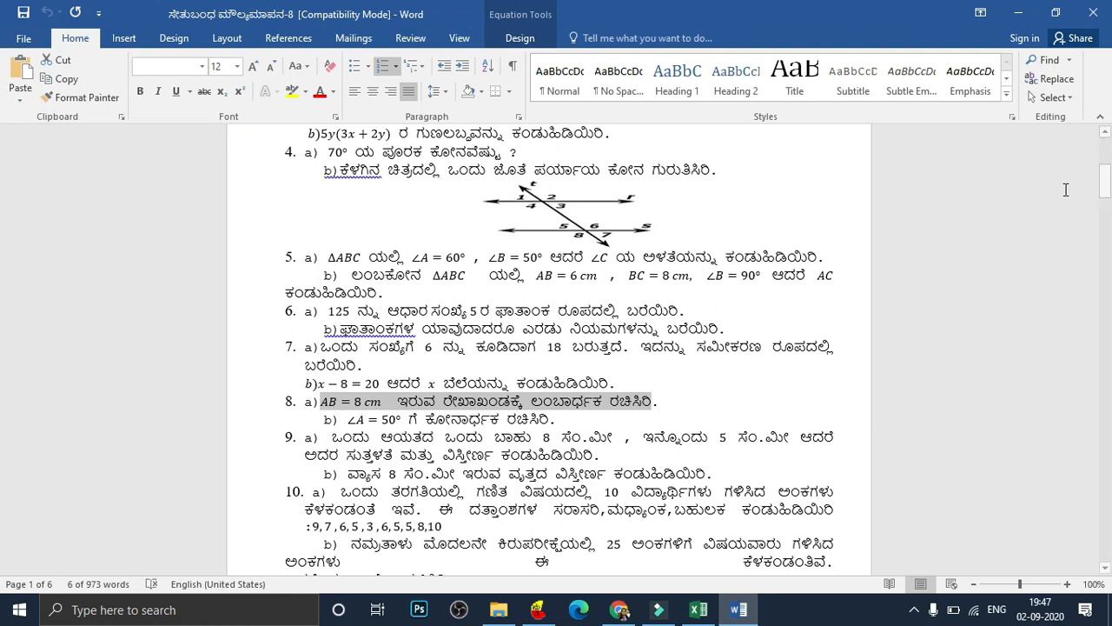
pyautogui.moveTo(1101, 181); pyautogui.dragTo(1105, 133)
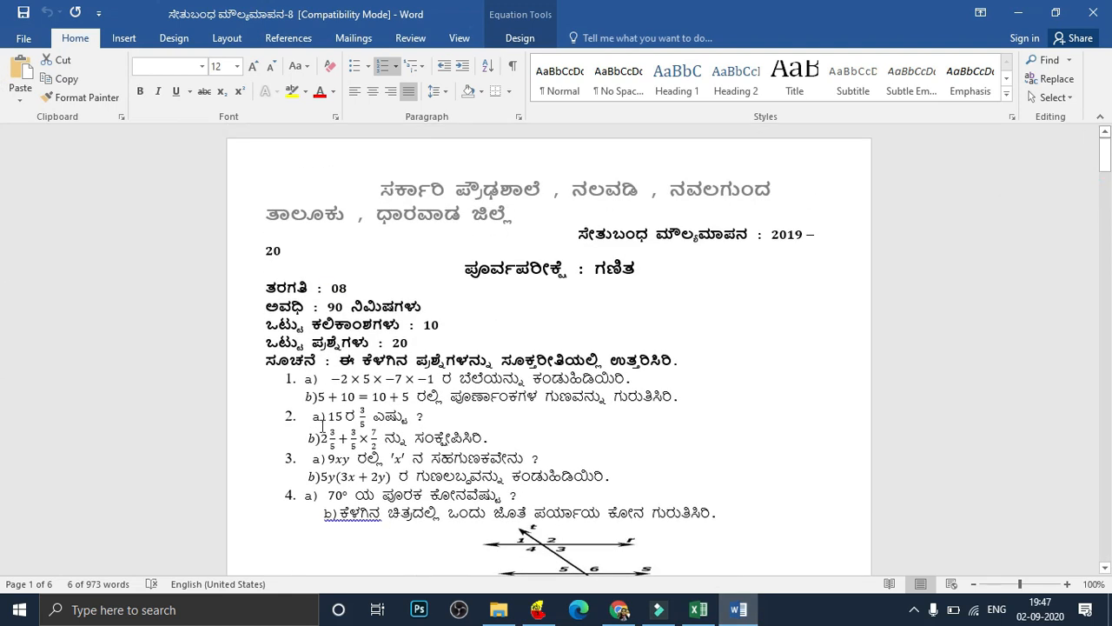
pyautogui.click(330, 380)
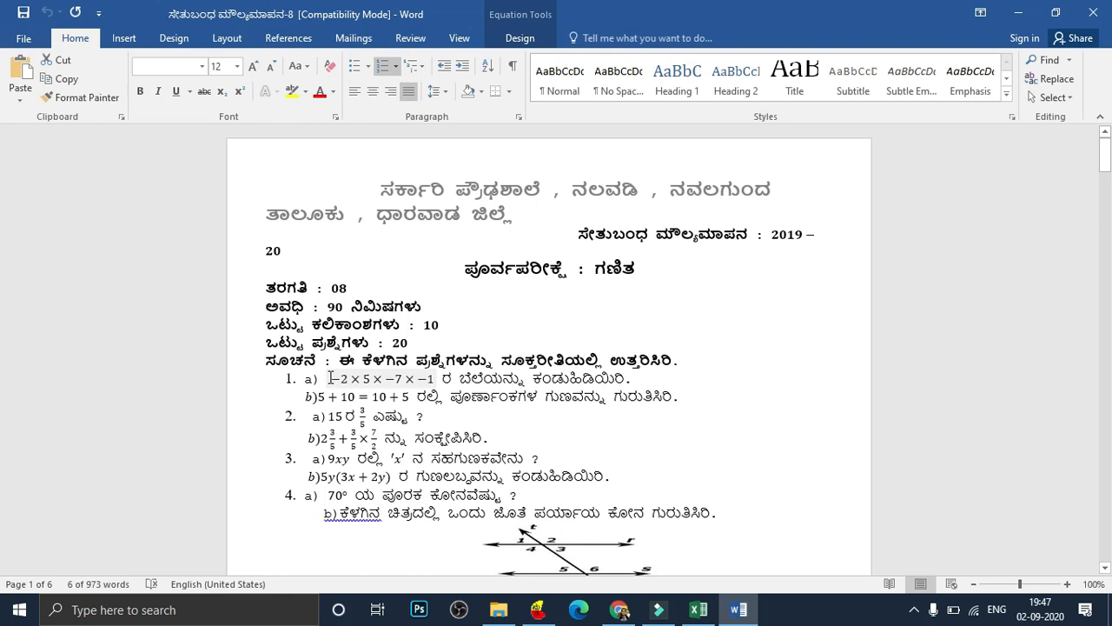
pyautogui.click(316, 397)
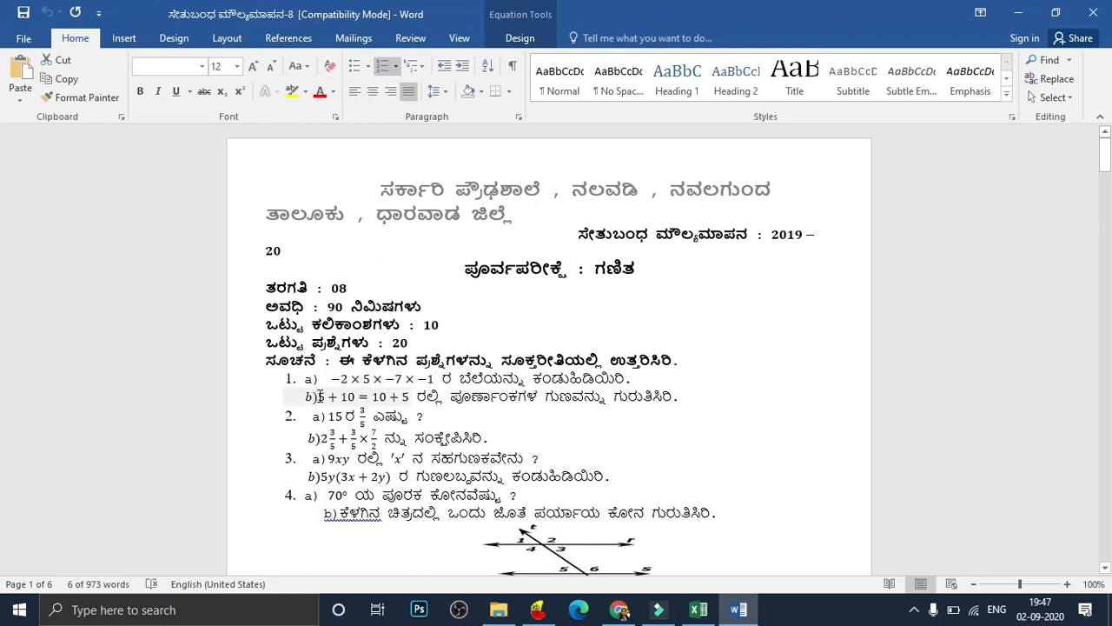
pyautogui.moveTo(318, 396); pyautogui.dragTo(695, 393)
pyautogui.hotkey('ctrl', 'c')
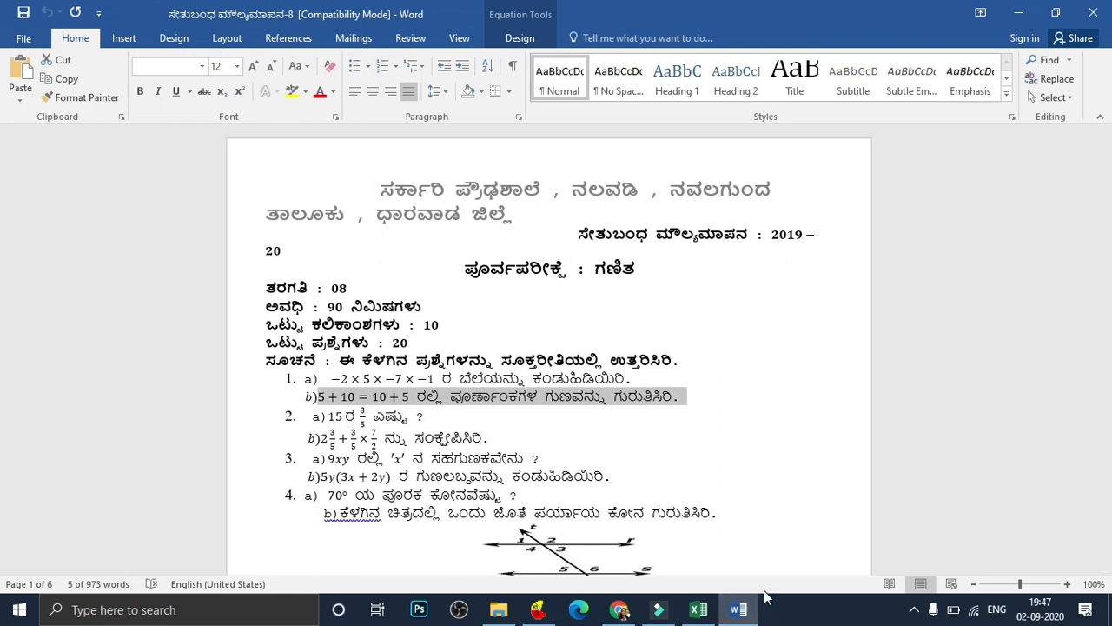
# Switch back to the form in Chrome and paste the copied question text after "1." in the first question.
pyautogui.click(620, 612)
pyautogui.click(324, 353)
pyautogui.click(326, 352)
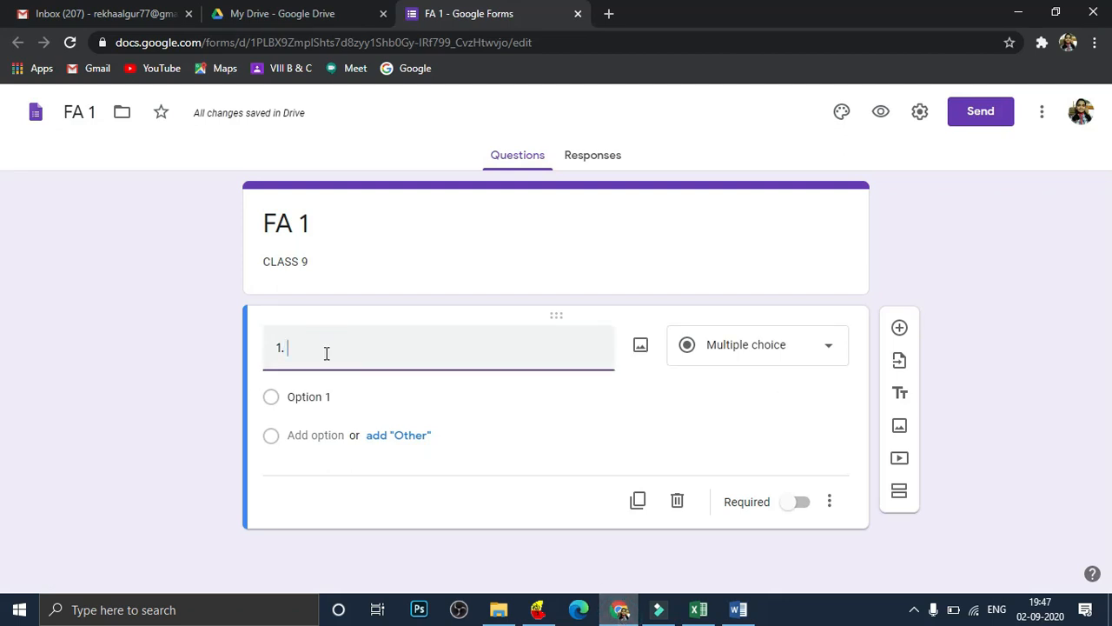
pyautogui.hotkey('ctrl', 'v')
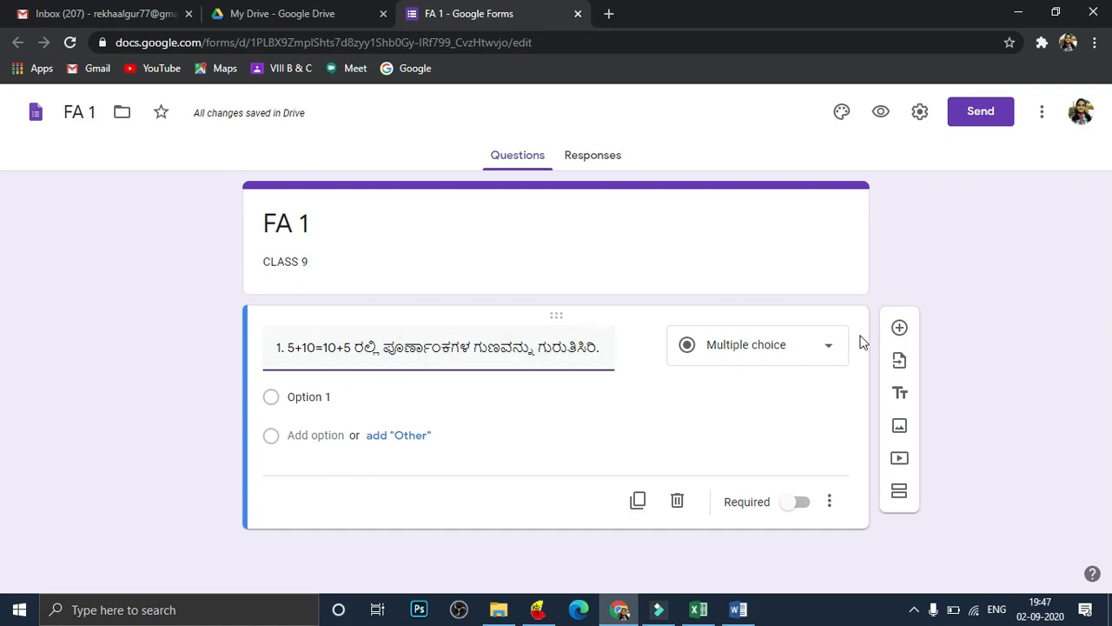
# Change the first question's type to Short answer and make it required.
pyautogui.click(831, 349)
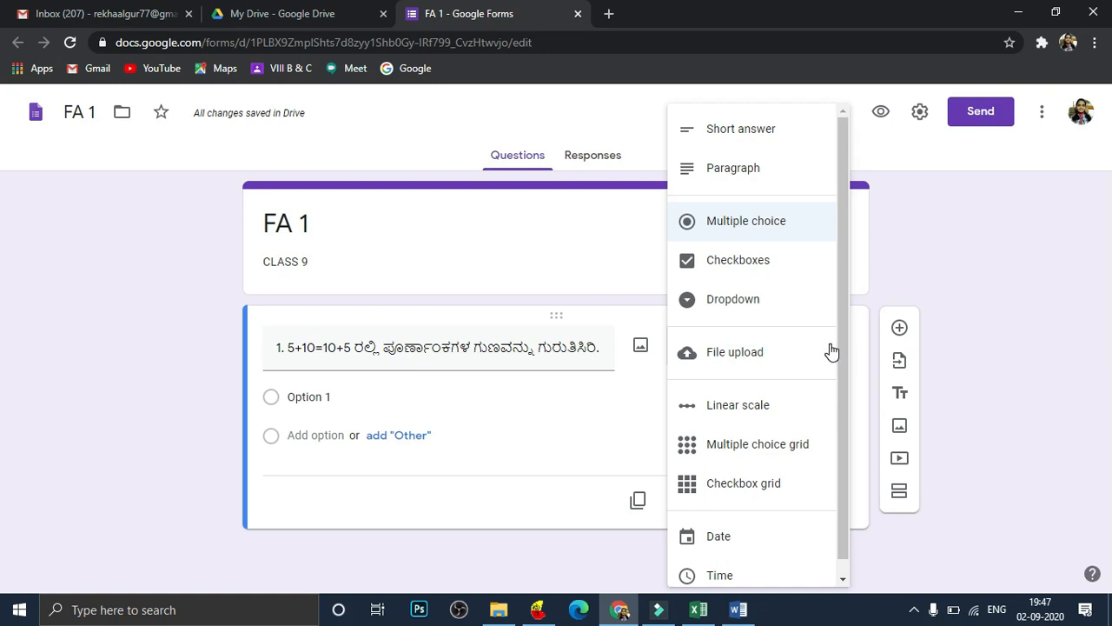
pyautogui.click(789, 133)
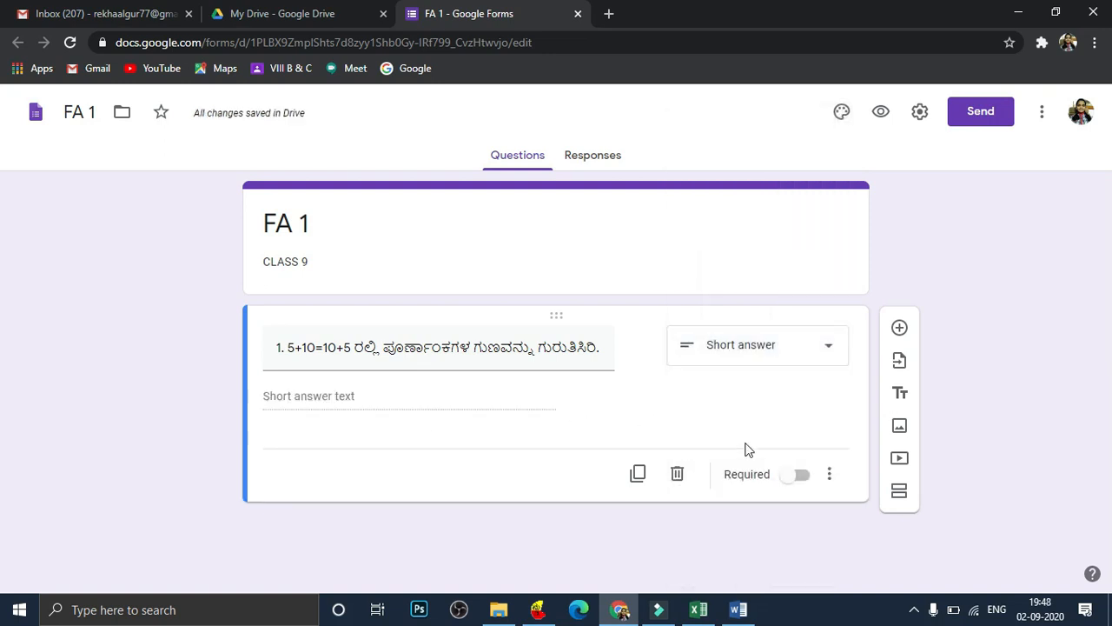
pyautogui.click(801, 476)
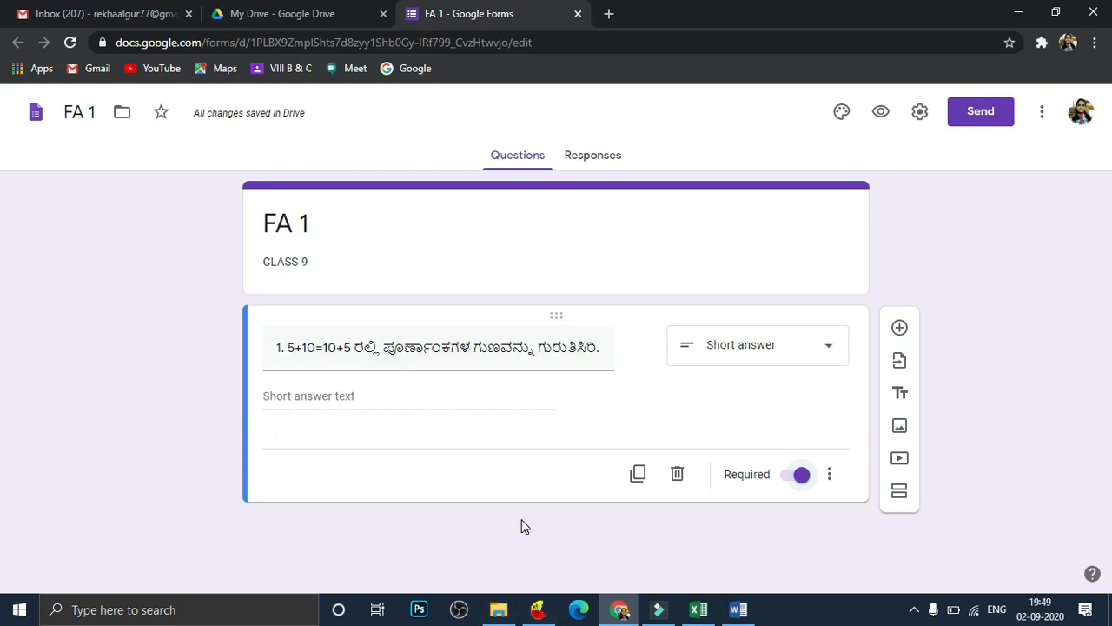
# Duplicate the first question and replace the copy's question text with "2.".
pyautogui.click(640, 475)
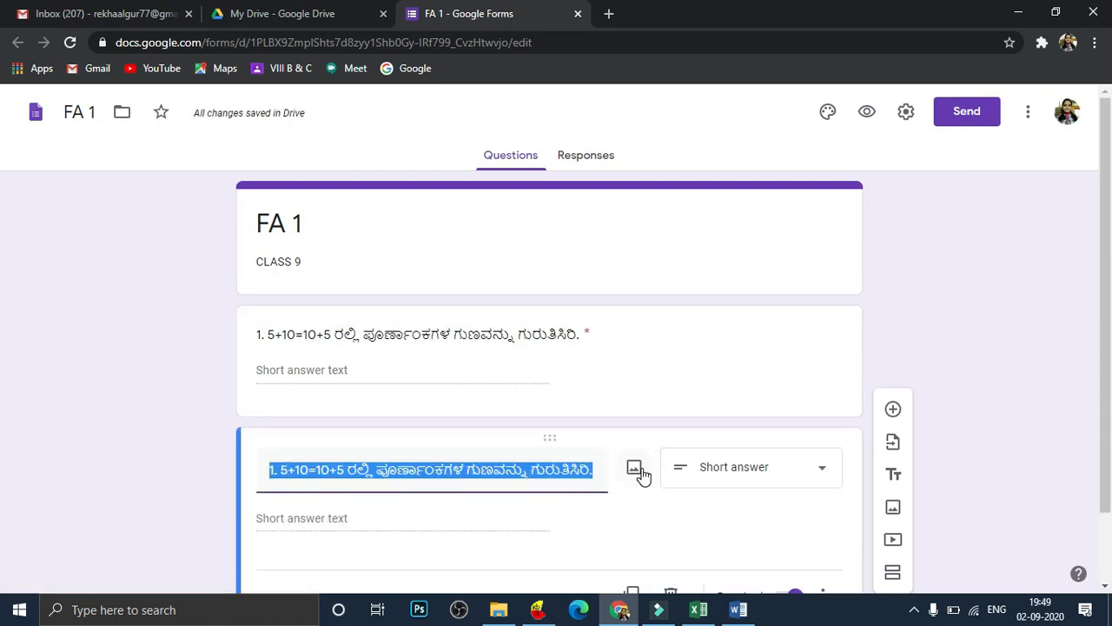
pyautogui.press('BackSpace')
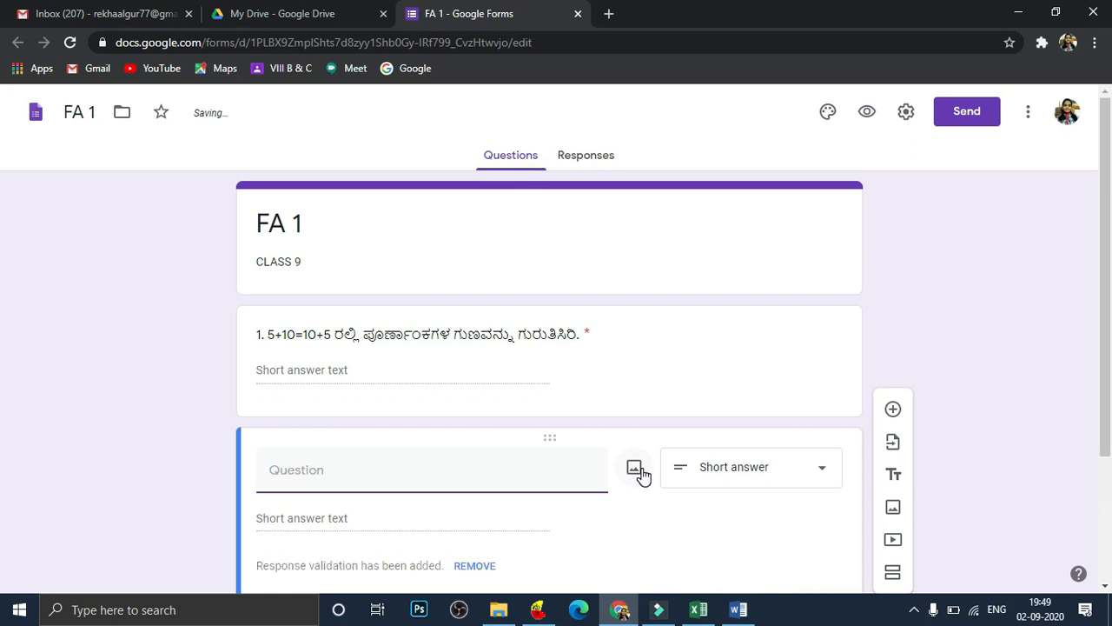
pyautogui.click(354, 468)
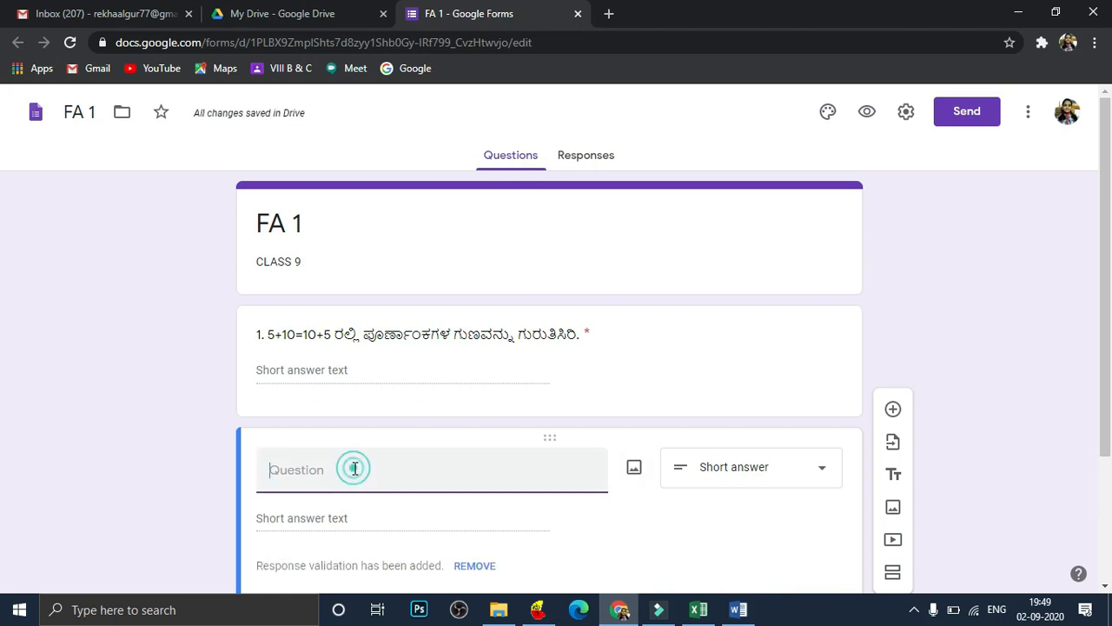
pyautogui.write('2.')
# Copy the text of question 3b, 5y(3x+2y), from the Word question paper into the form's second question after "2.".
pyautogui.click(736, 611)
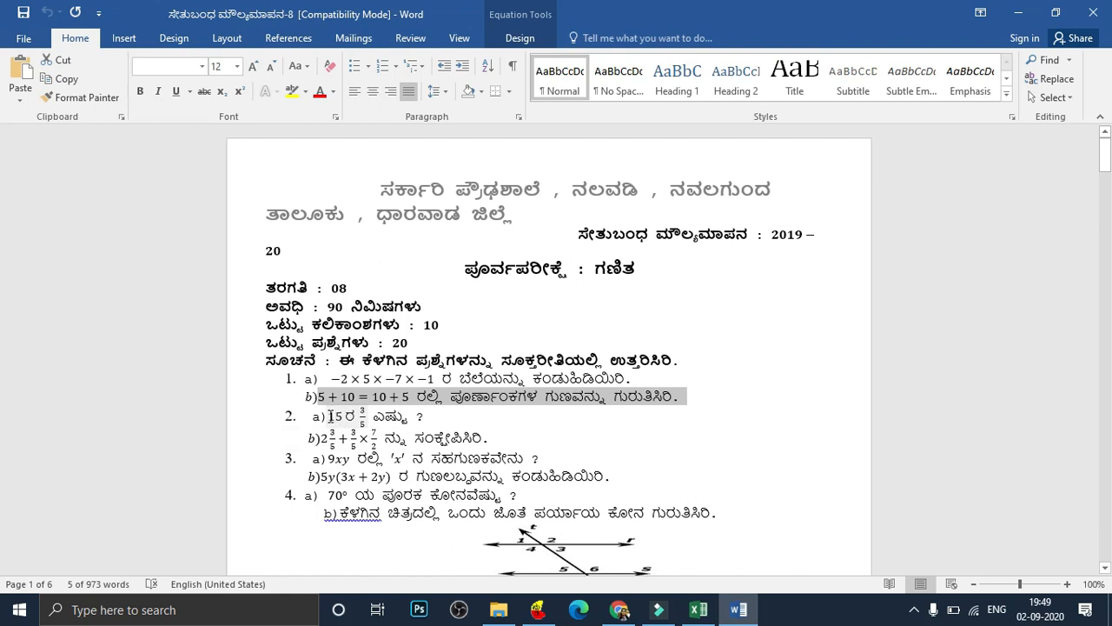
pyautogui.click(322, 476)
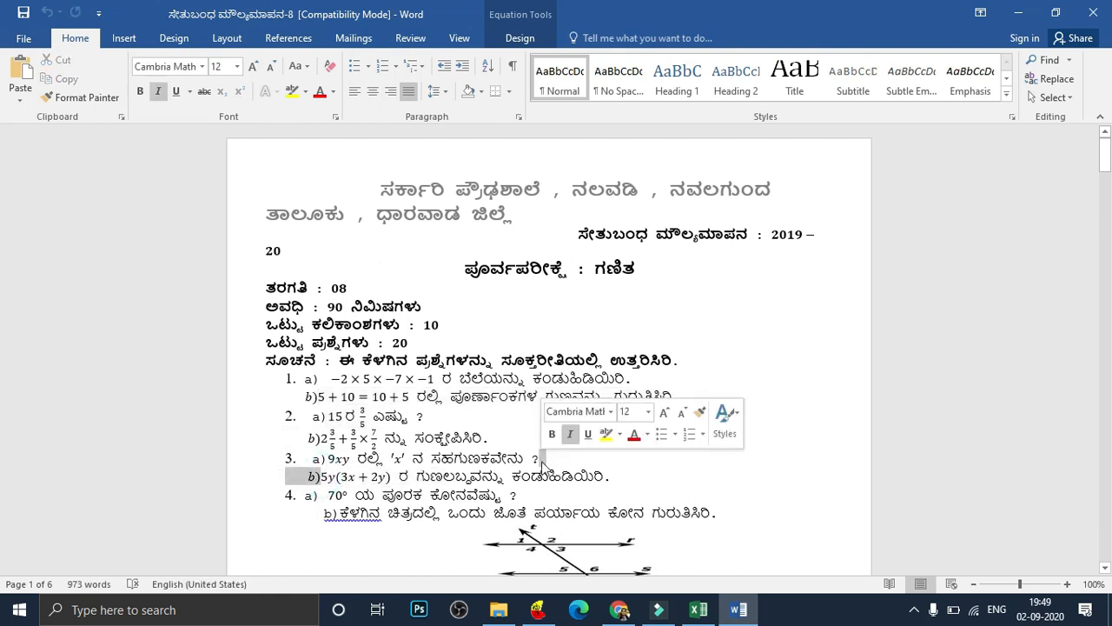
pyautogui.click(655, 466)
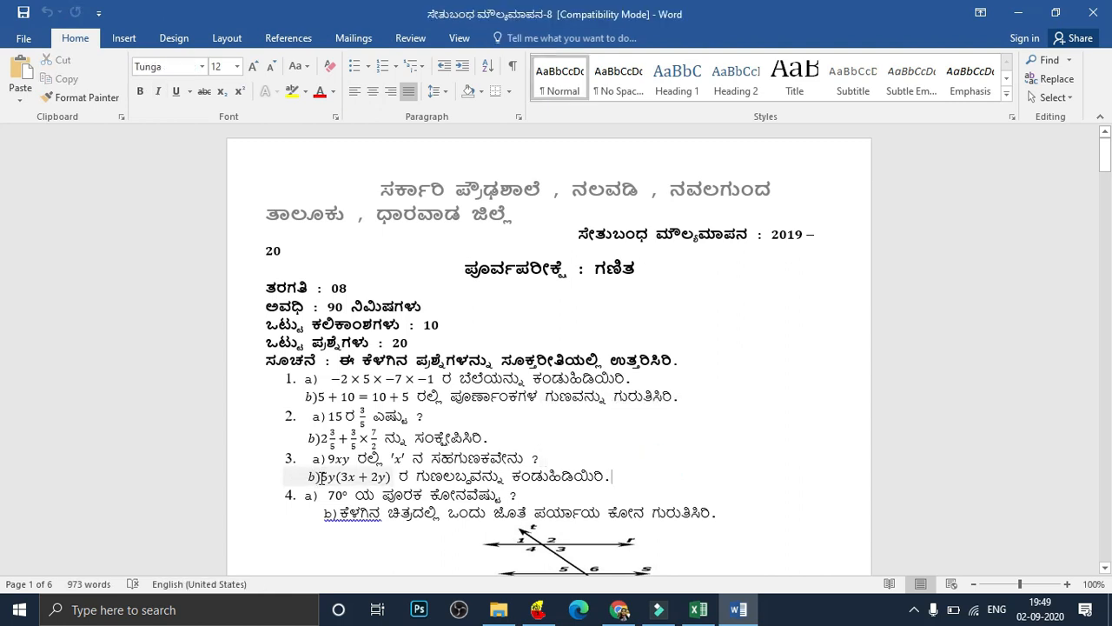
pyautogui.moveTo(323, 478); pyautogui.dragTo(582, 485)
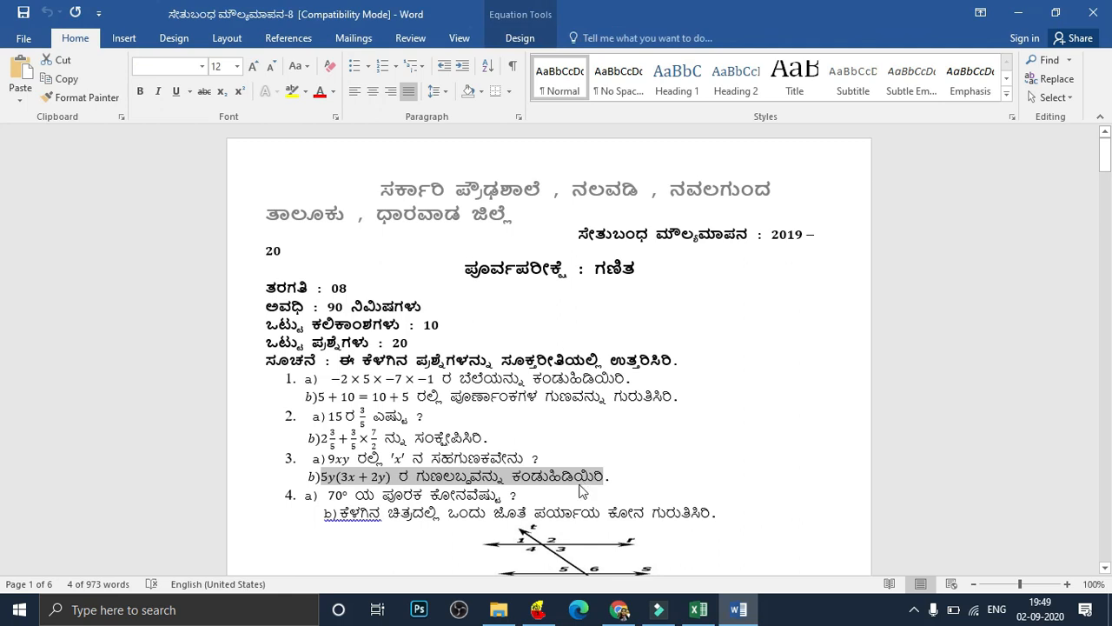
pyautogui.click(628, 601)
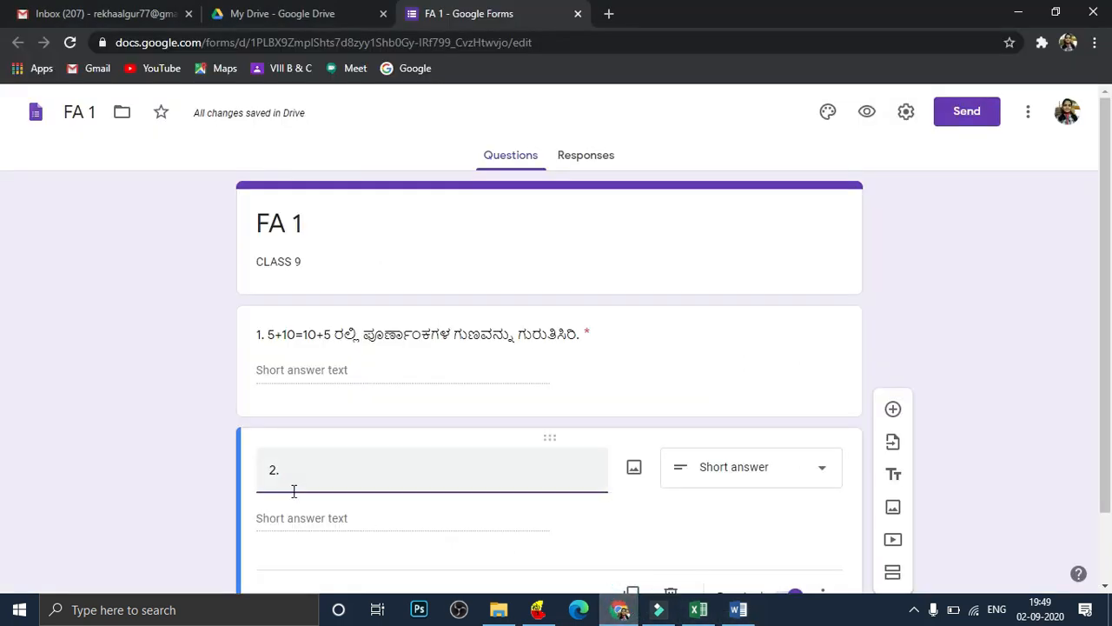
pyautogui.write('5y(3x+2y) ರ ಗುಣಲಬ್ಧವನ್ನು ಕಂಡುಹಿಡಿಯಿರಿ')
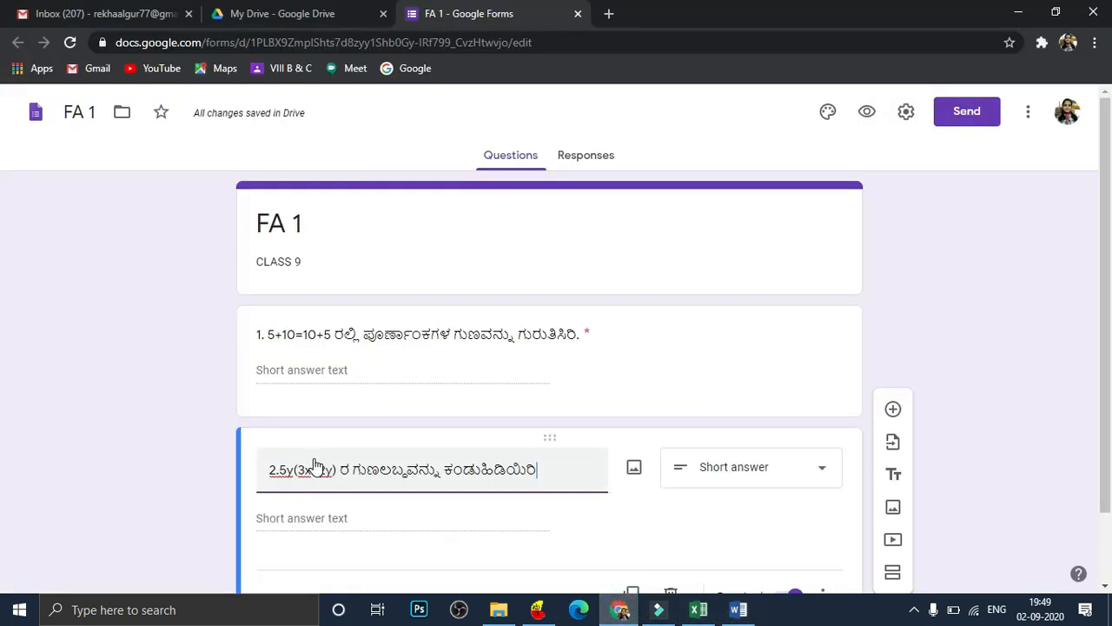
pyautogui.click(464, 516)
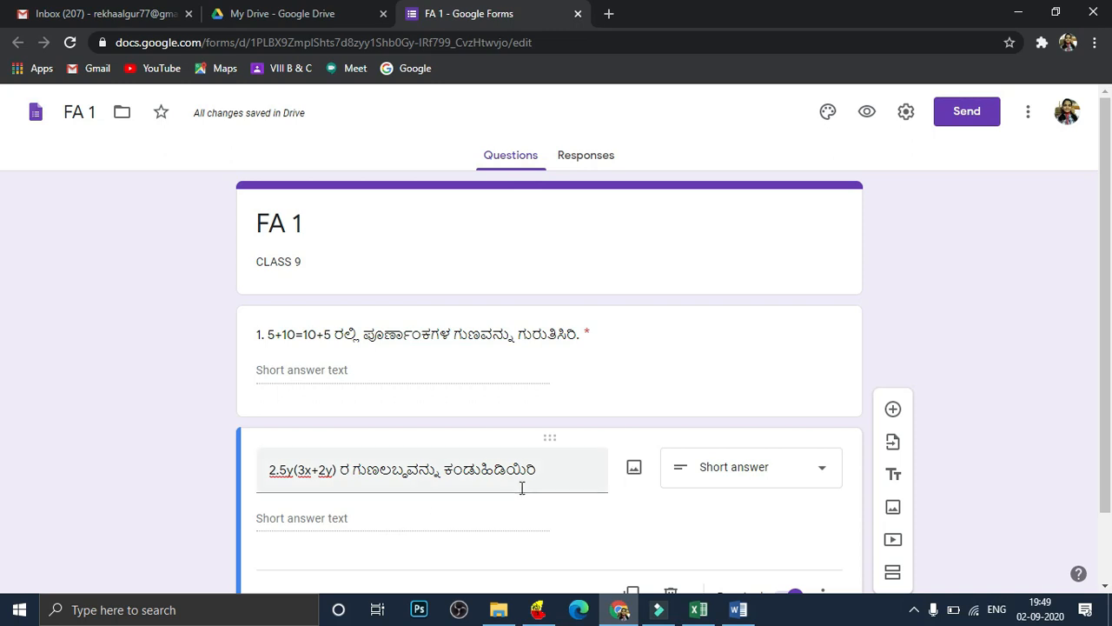
pyautogui.moveTo(1106, 305); pyautogui.dragTo(1105, 378)
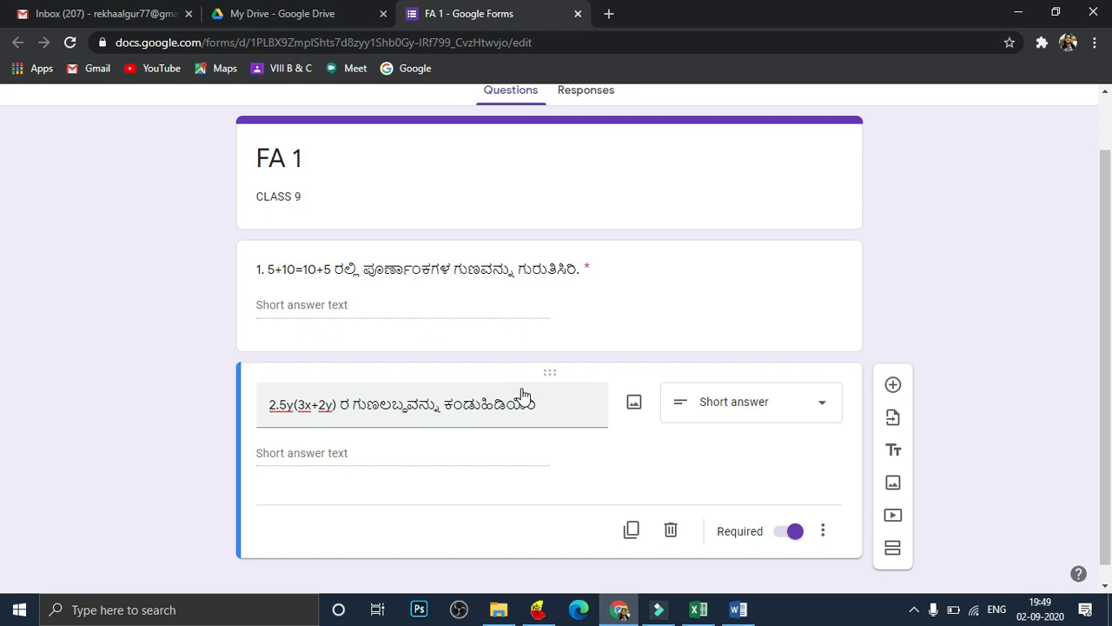
pyautogui.click(823, 410)
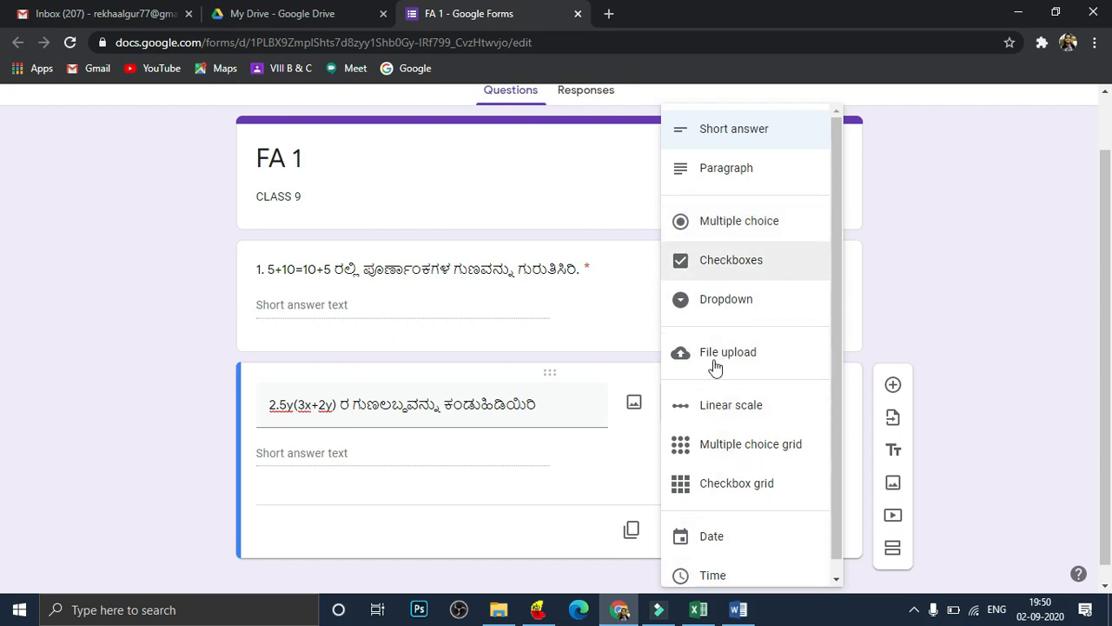
pyautogui.click(916, 273)
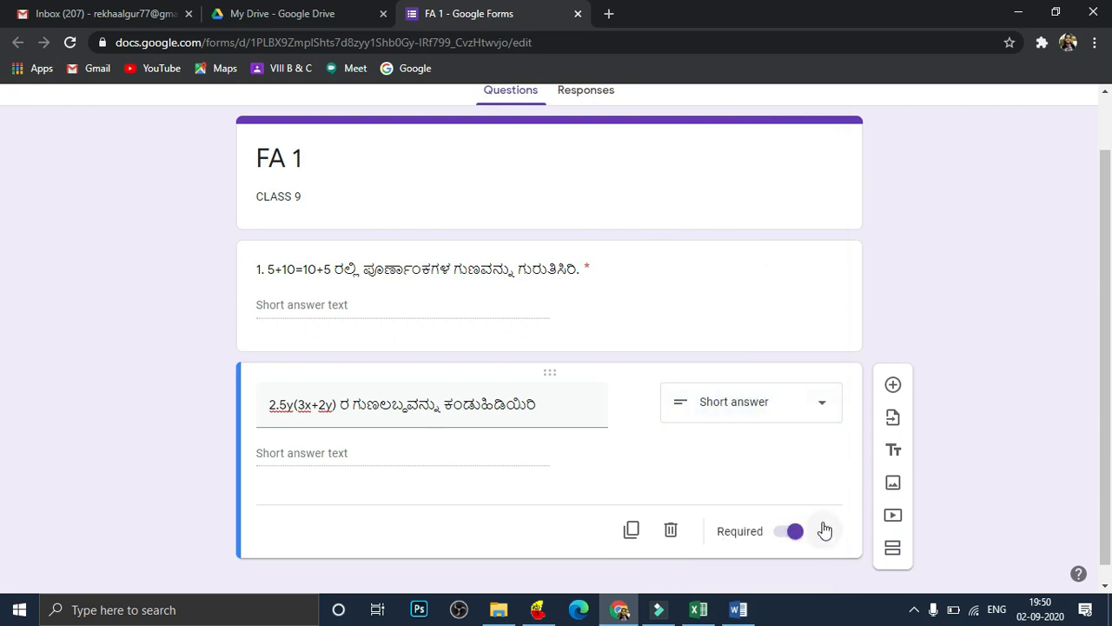
# Add a third question to the form and start its question text with "3.".
pyautogui.click(894, 385)
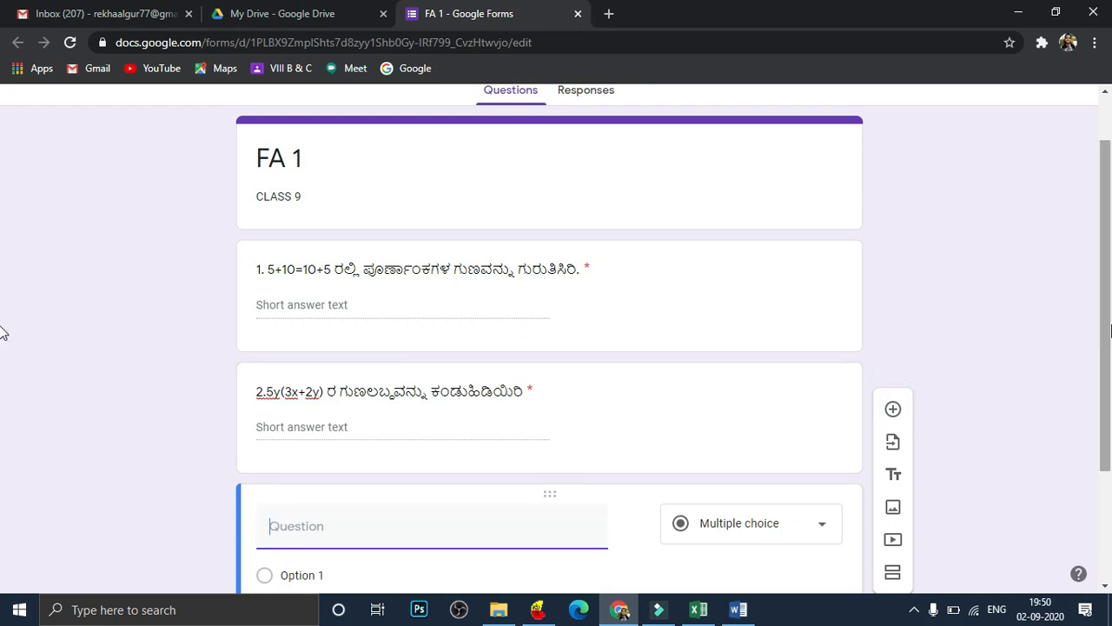
pyautogui.moveTo(1105, 334); pyautogui.dragTo(1105, 417)
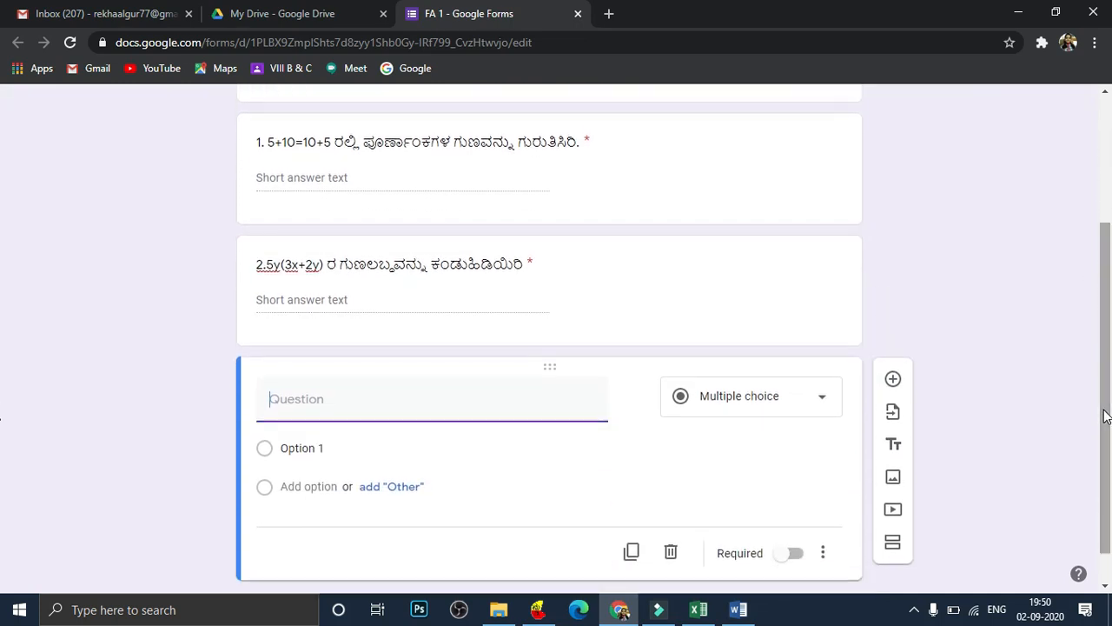
pyautogui.write('3.')
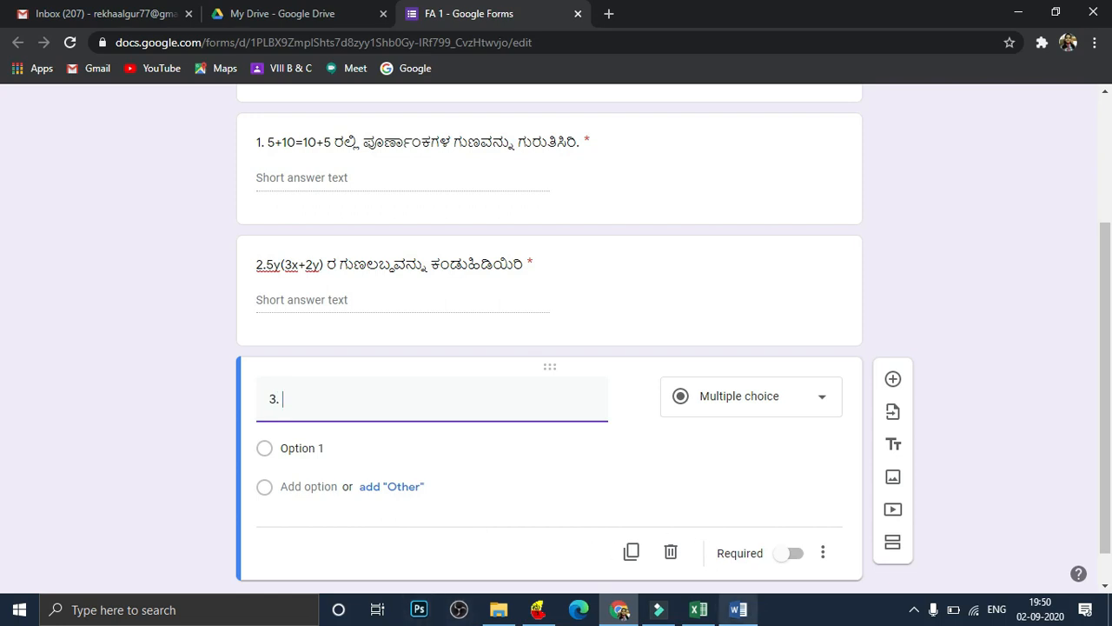
# Copy the text of question 8a, about AB = 8 cm, from the Word question paper into the form's third question after "3.".
pyautogui.click(739, 610)
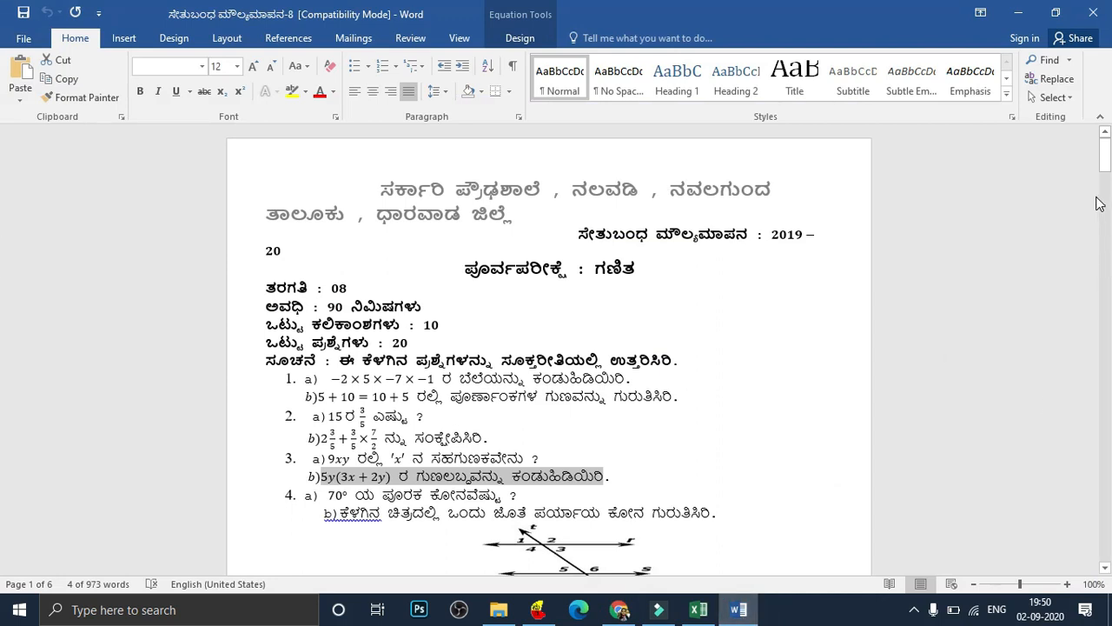
pyautogui.click(1106, 150)
pyautogui.moveTo(1106, 149); pyautogui.dragTo(1106, 199)
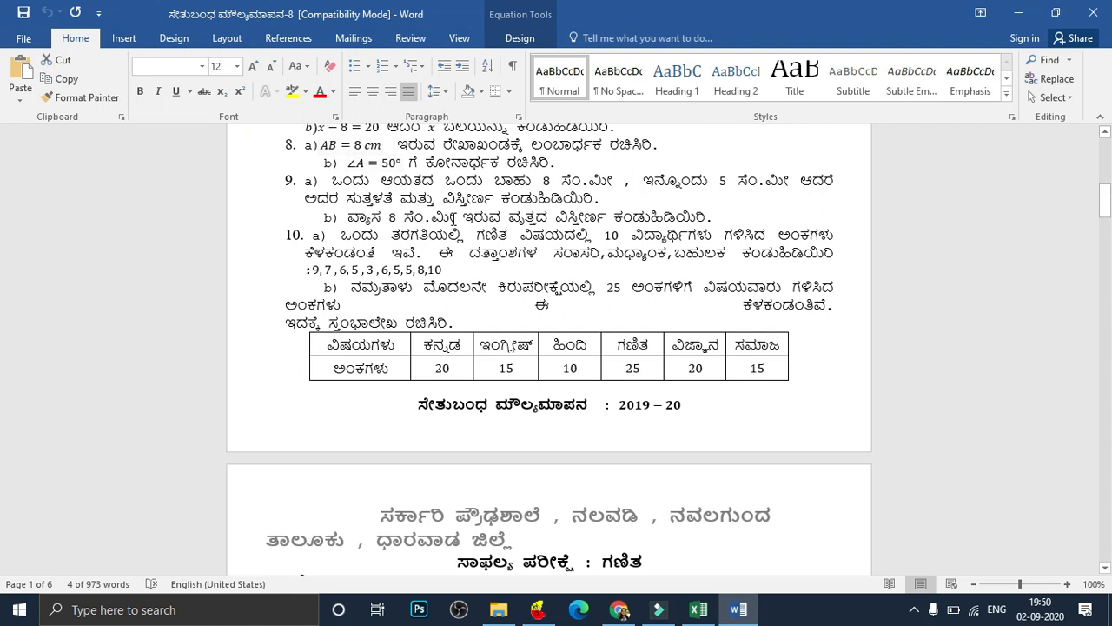
pyautogui.moveTo(320, 144); pyautogui.dragTo(657, 156)
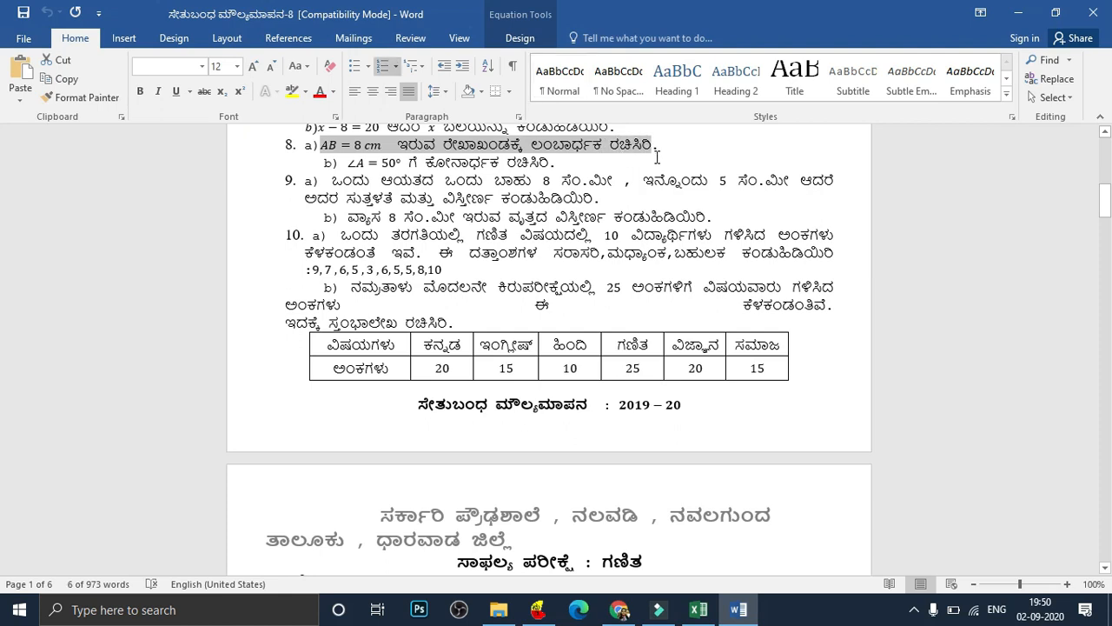
pyautogui.click(618, 611)
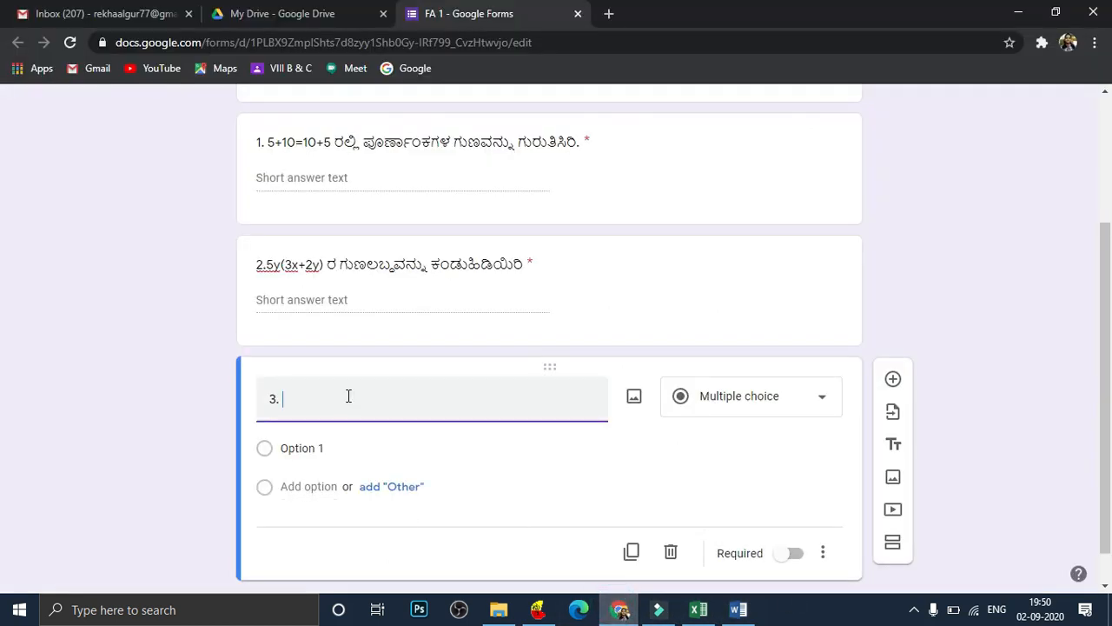
pyautogui.write('AB=8 cm  ಇರುವ ರೇಖಾಖಂಡಕ್ಕೆ ಲಂಬಾರ್ಧಕ ರಚಿಸಿರಿ')
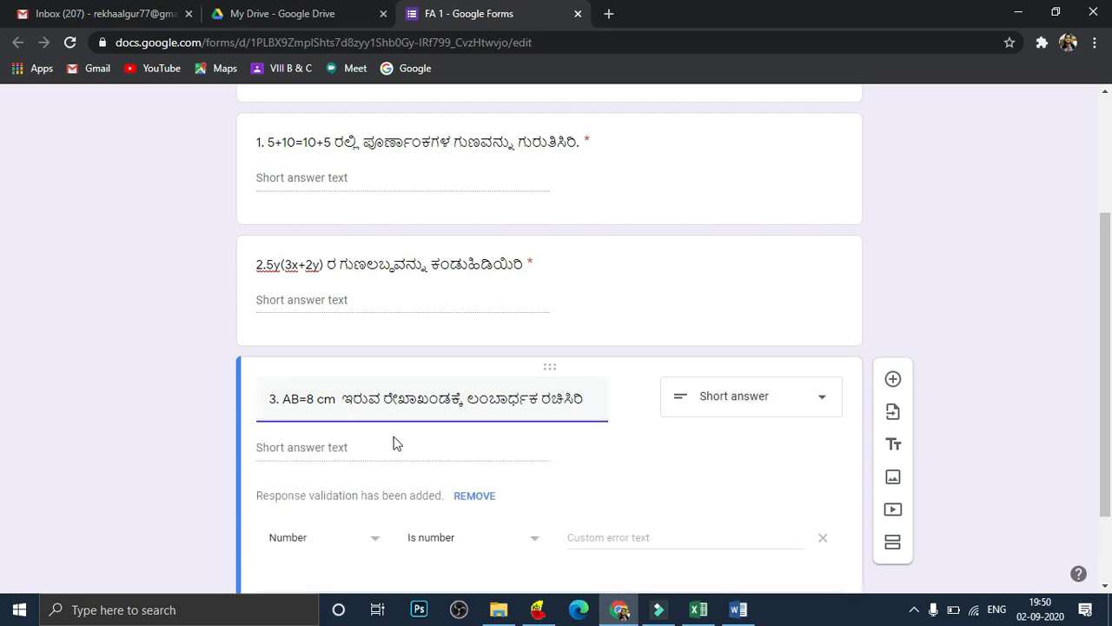
# Change the third question's type to File upload and agree to let respondents upload files to Drive.
pyautogui.click(577, 409)
pyautogui.click(819, 406)
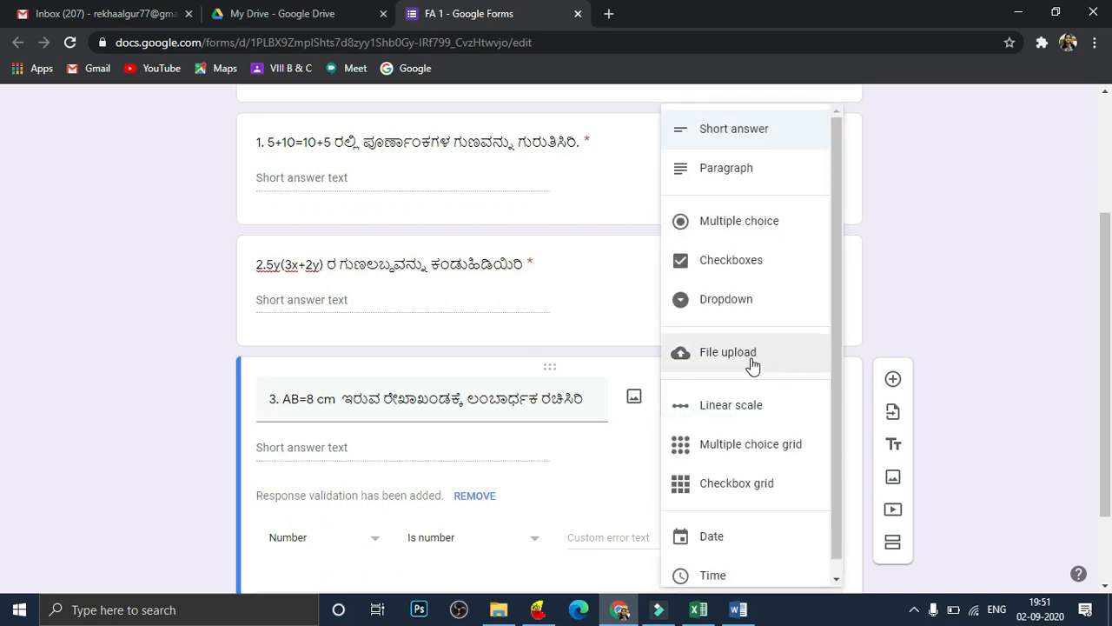
pyautogui.click(752, 365)
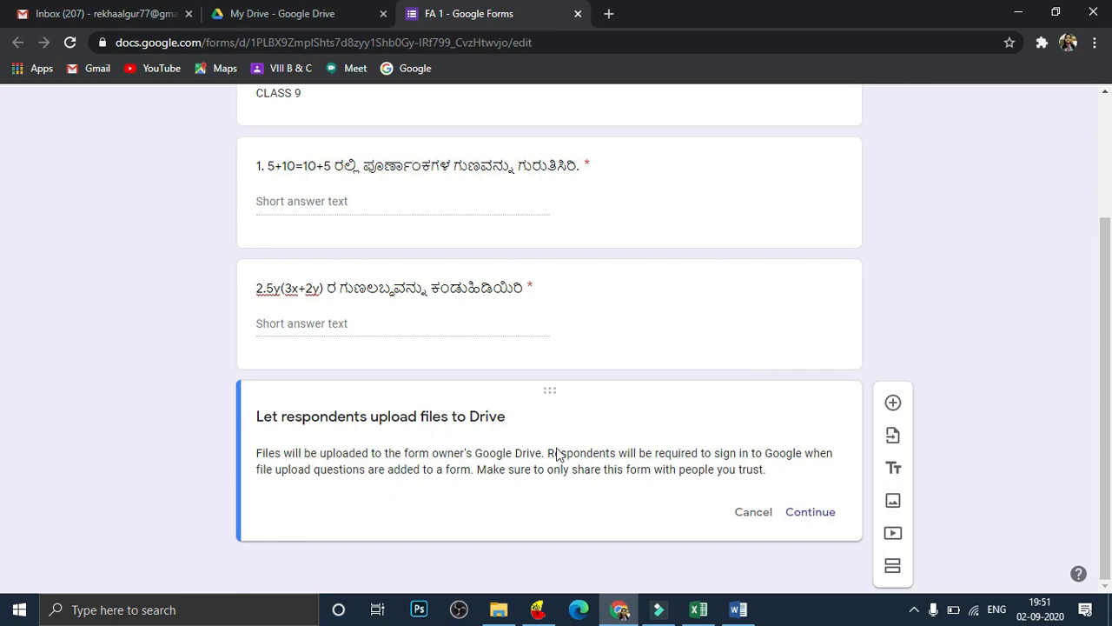
pyautogui.click(811, 513)
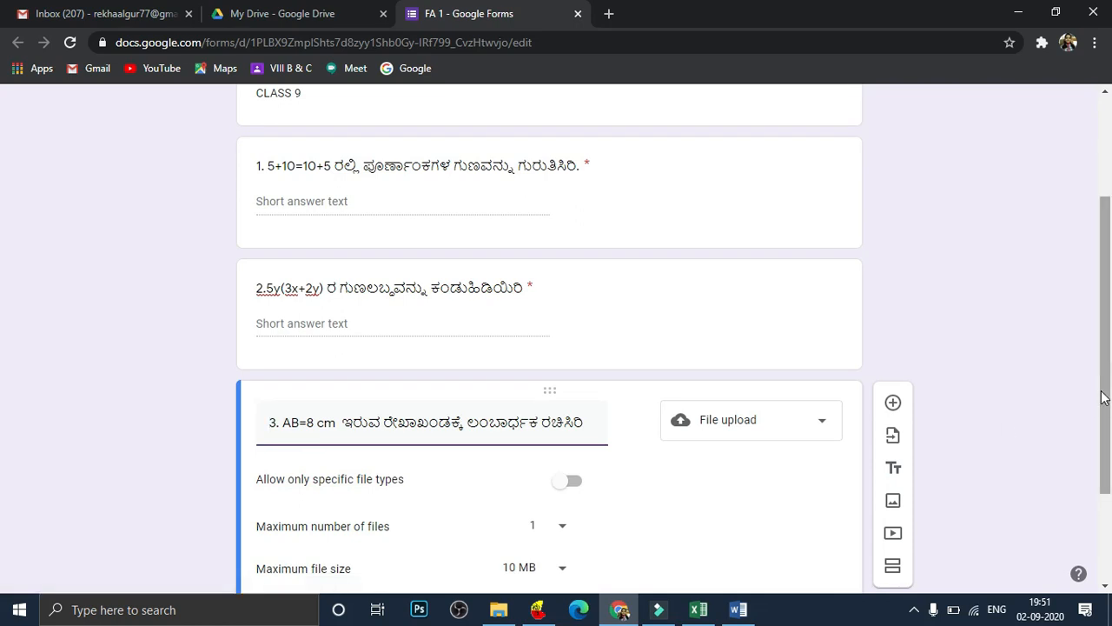
# Set the third question's upload limits to 1 file and 10 MB, and make the question required.
pyautogui.scroll(-1, 1103, 397)
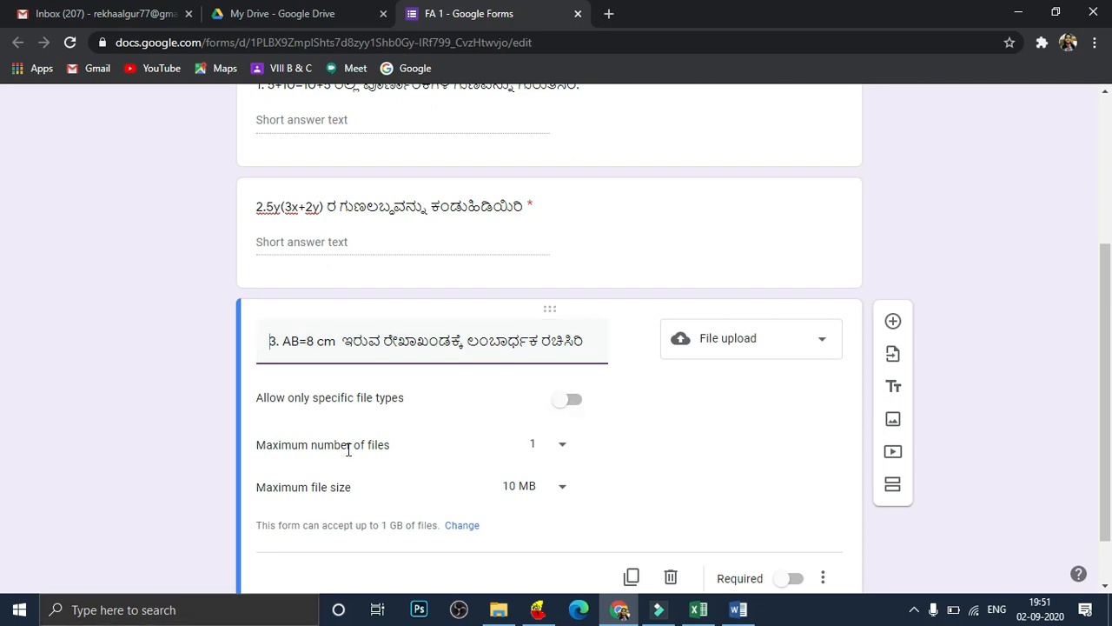
pyautogui.click(561, 447)
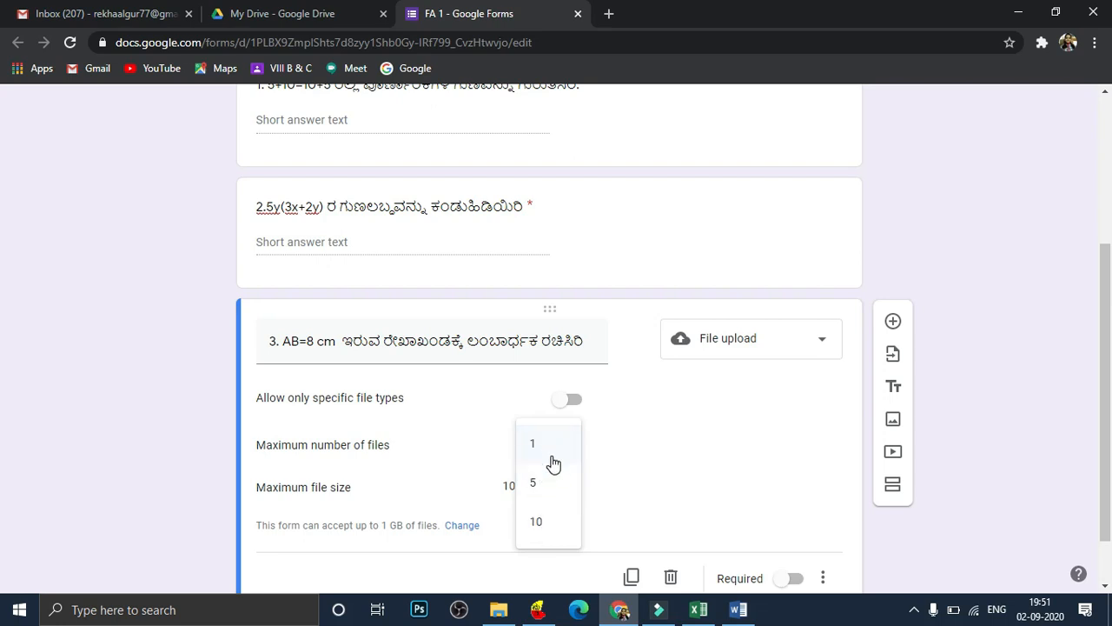
pyautogui.click(614, 467)
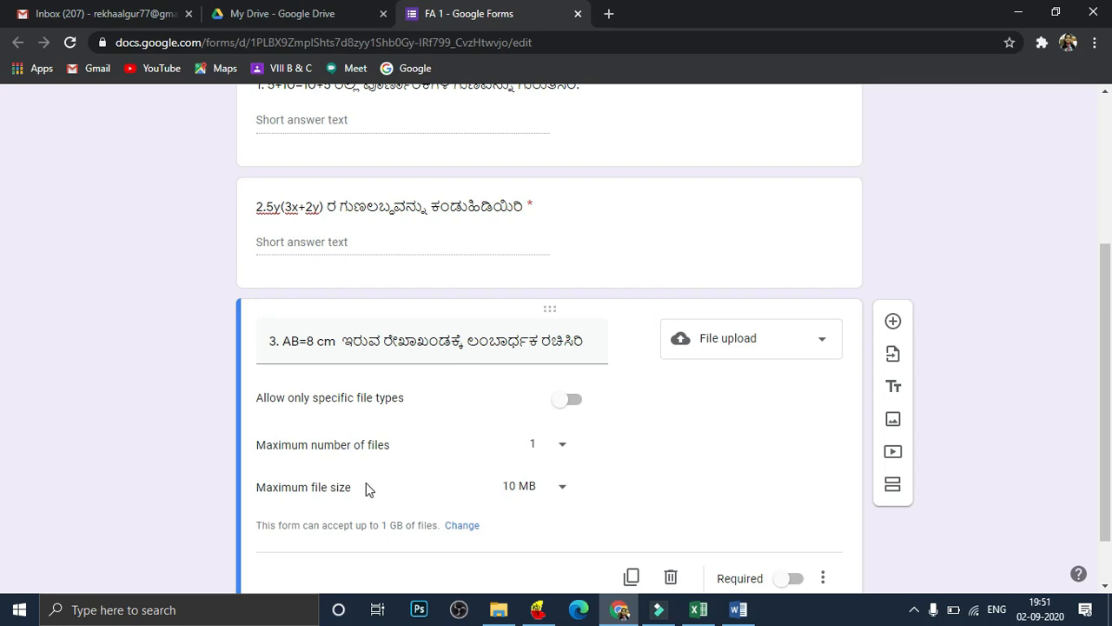
pyautogui.click(563, 489)
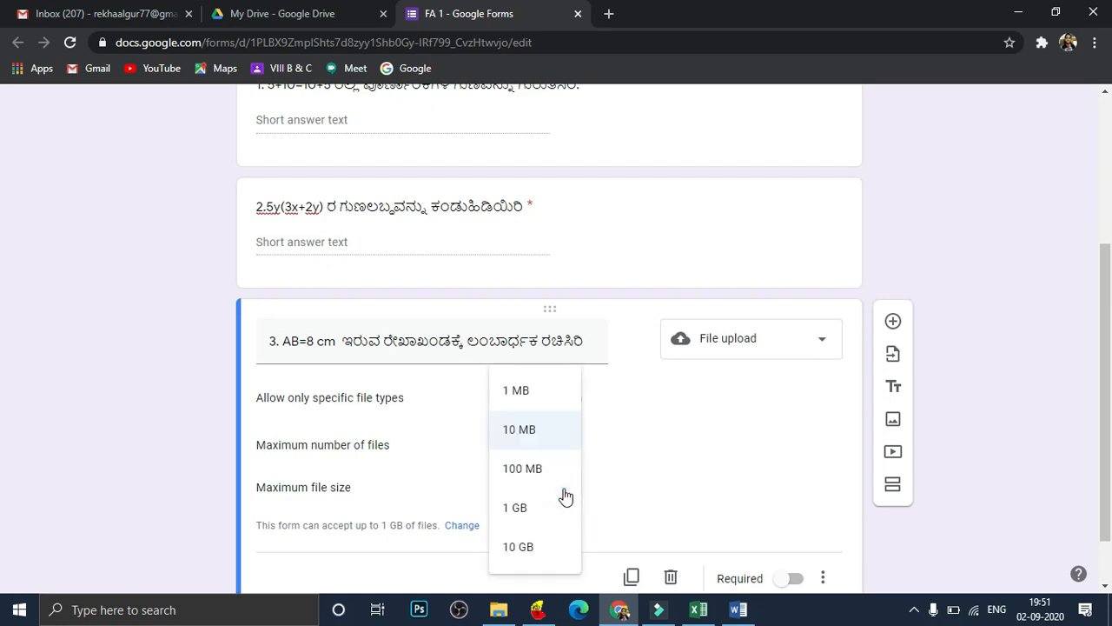
pyautogui.click(544, 432)
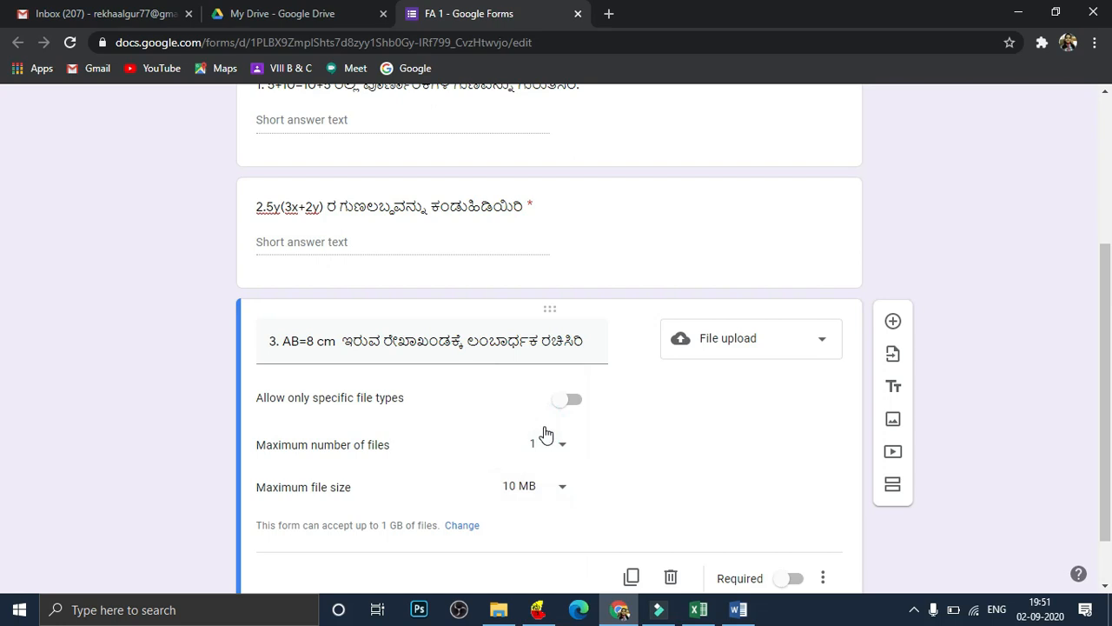
pyautogui.click(793, 579)
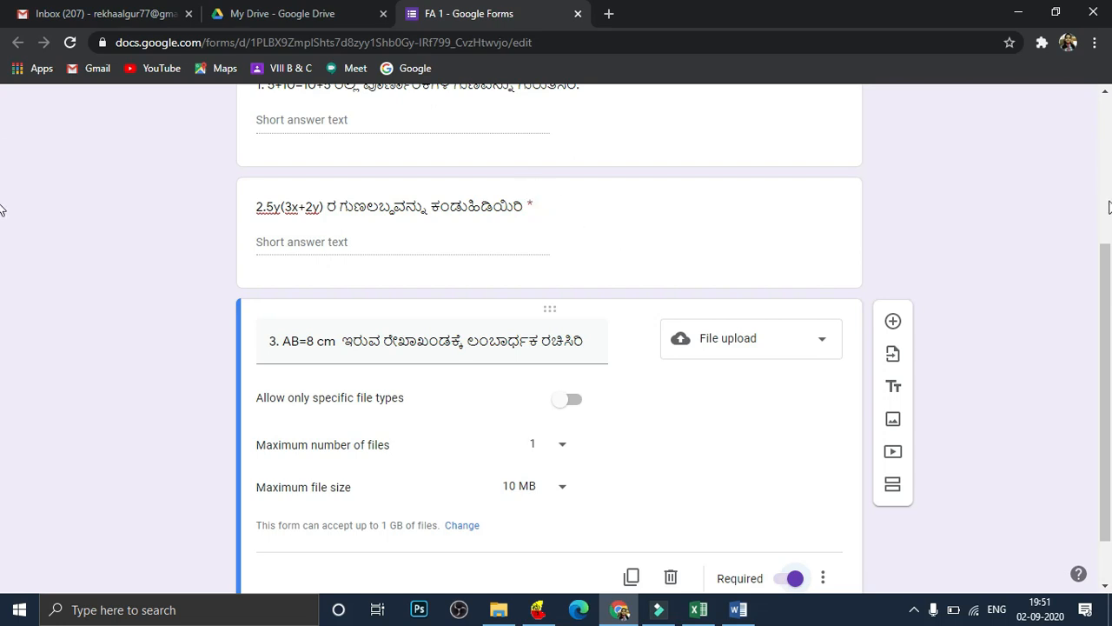
pyautogui.moveTo(1104, 296); pyautogui.dragTo(1109, 359)
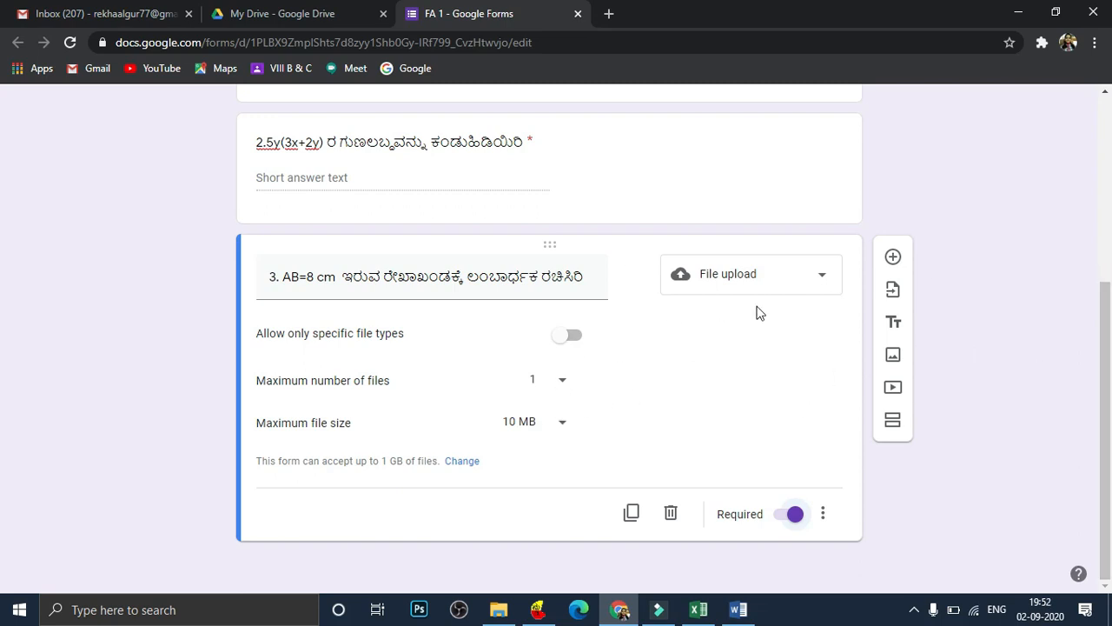
# Preview the form as a respondent and try to submit it without any answers.
pyautogui.scroll(4, 2, 321)
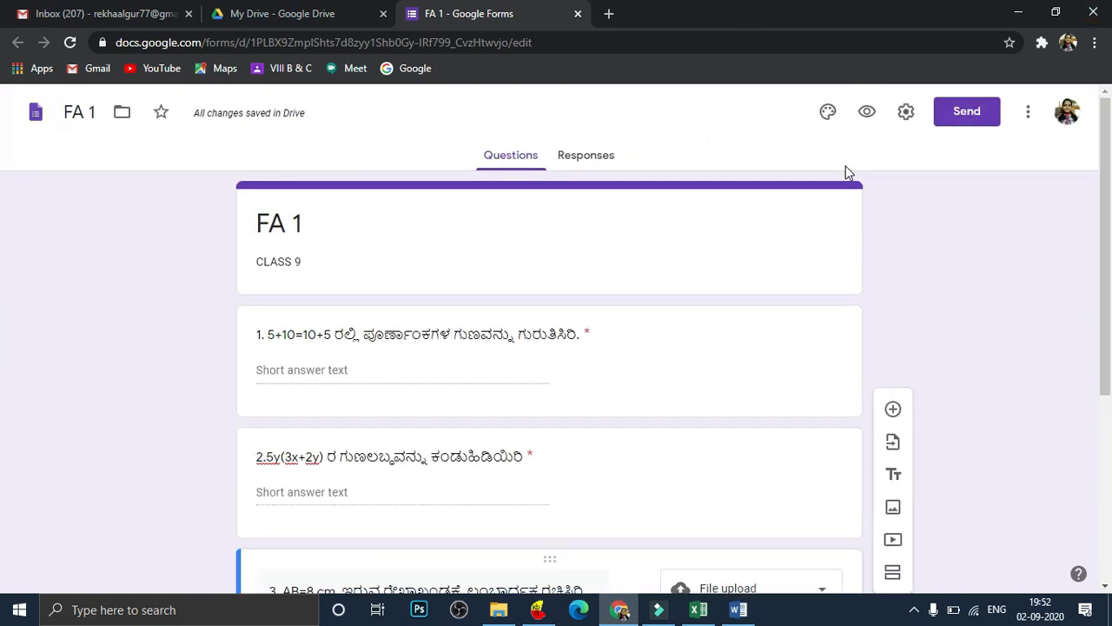
pyautogui.click(867, 113)
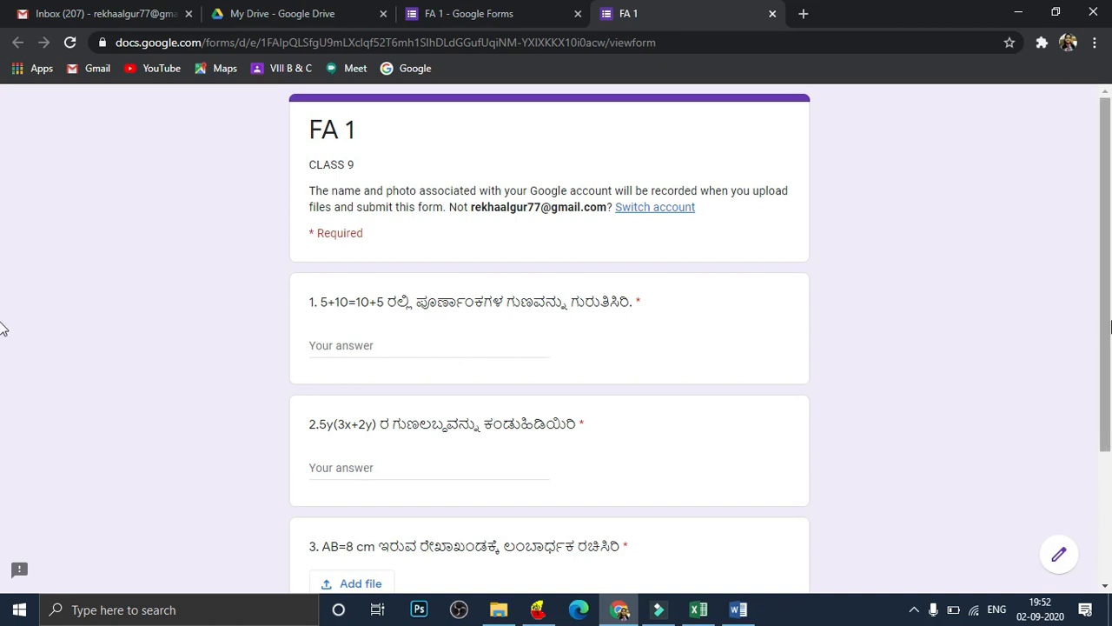
pyautogui.scroll(-2, 1105, 224)
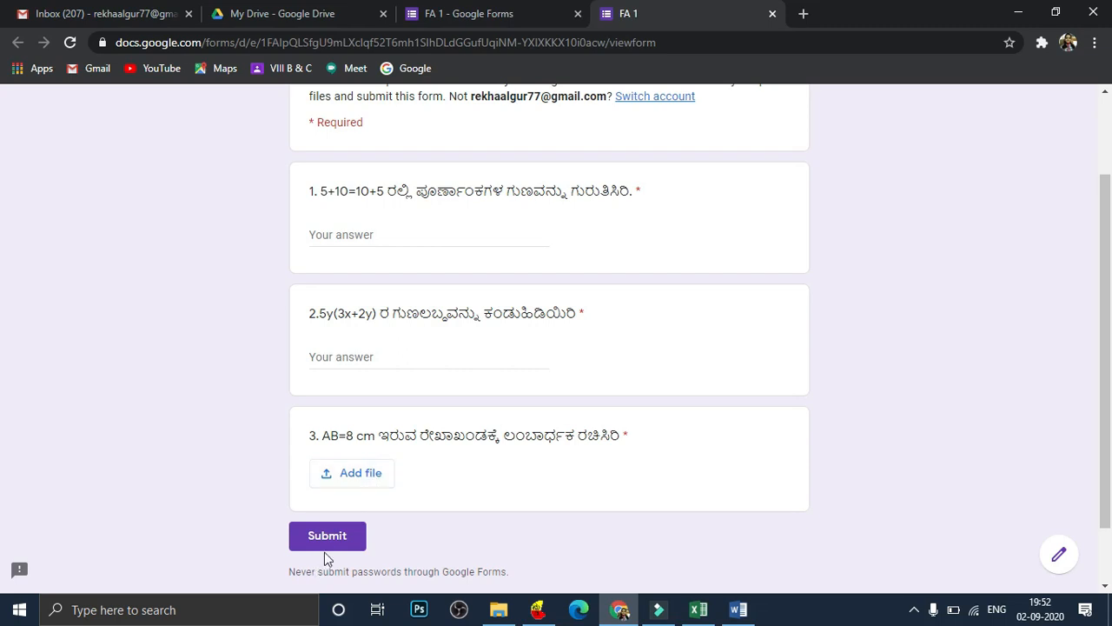
pyautogui.click(344, 543)
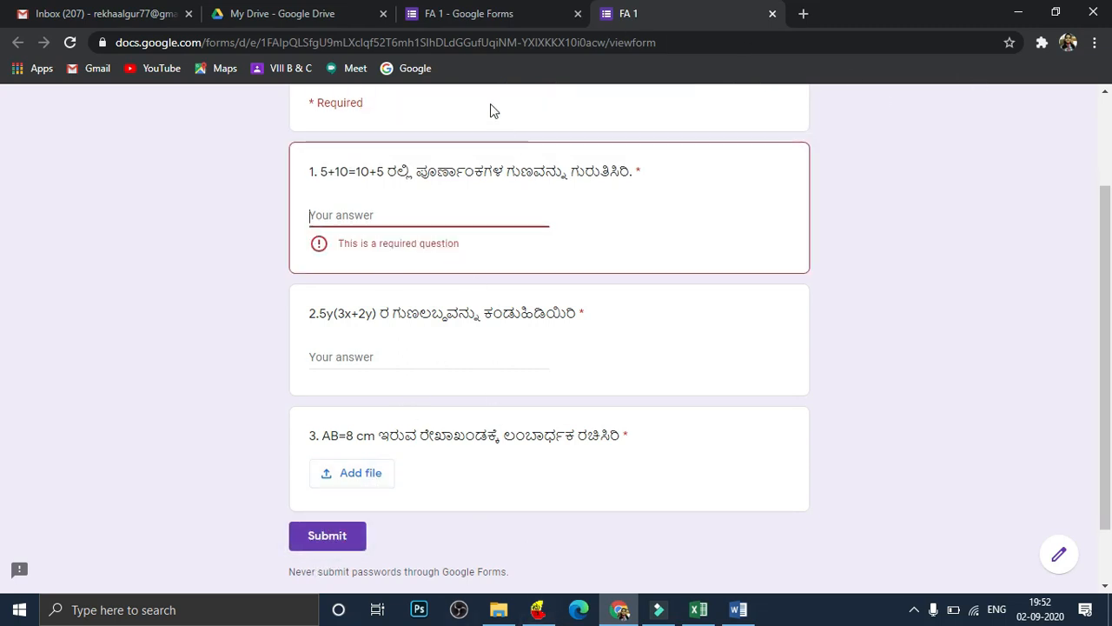
# Return to the form editor and open the form's settings.
pyautogui.click(529, 16)
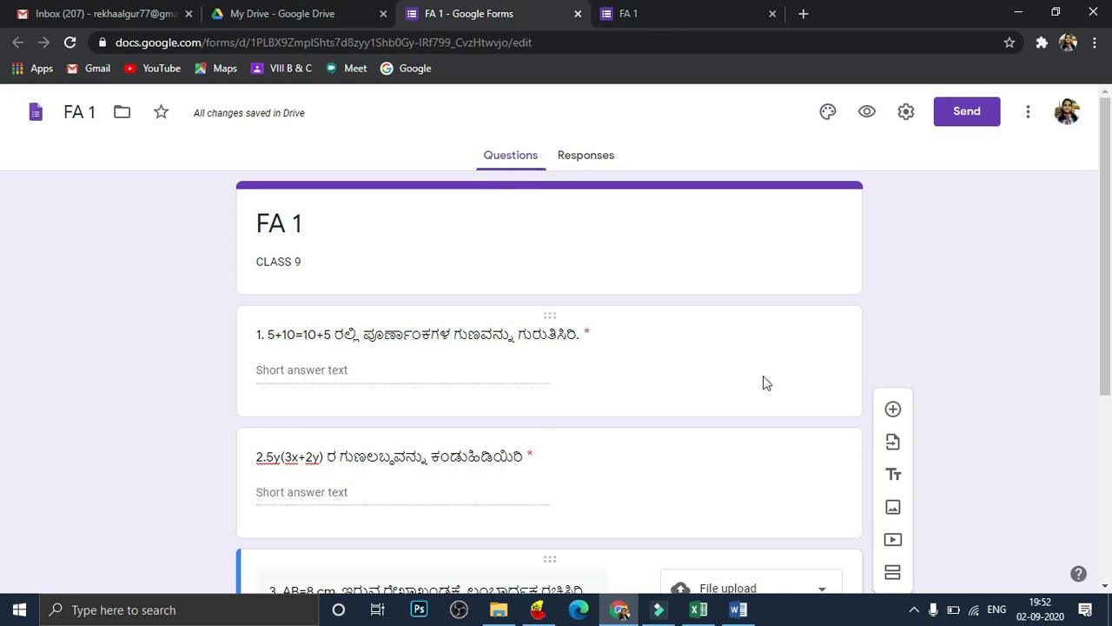
pyautogui.click(906, 112)
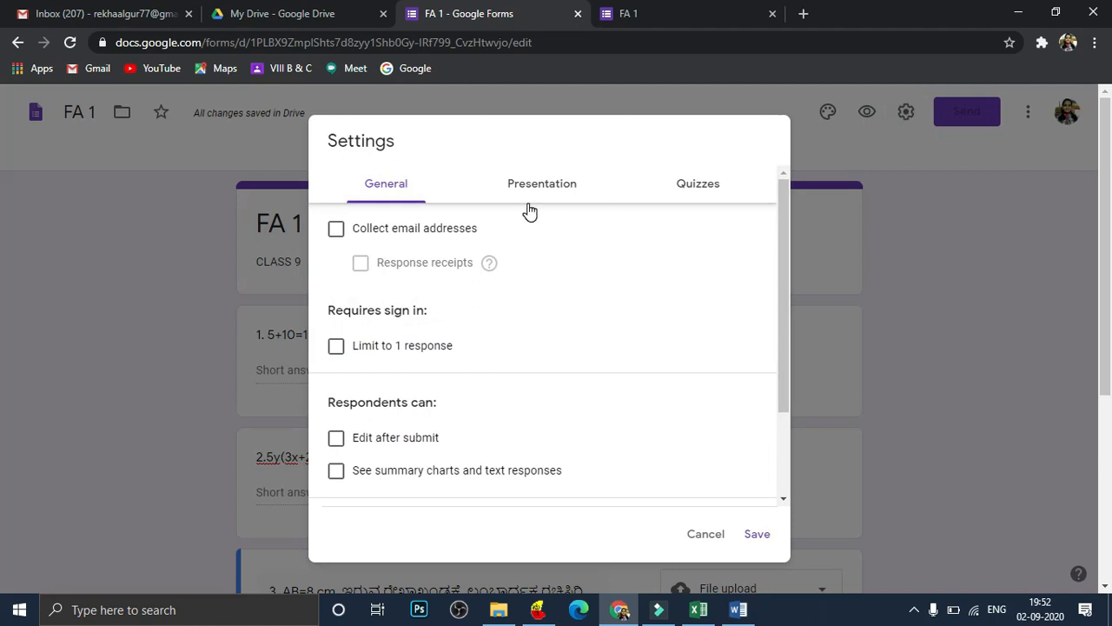
pyautogui.click(338, 235)
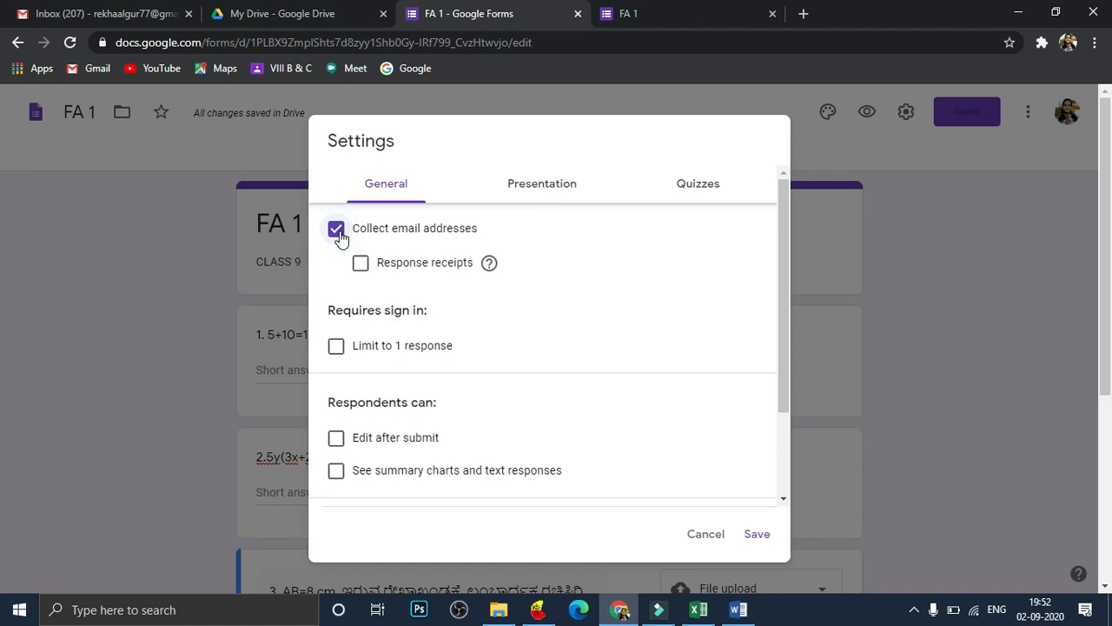
pyautogui.click(338, 233)
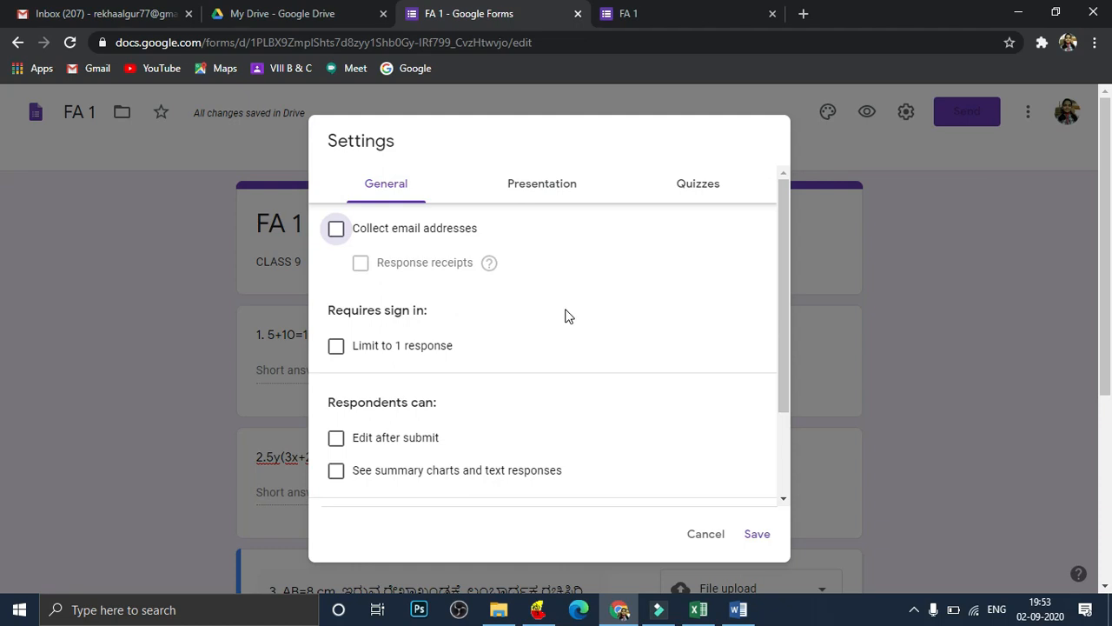
pyautogui.click(337, 348)
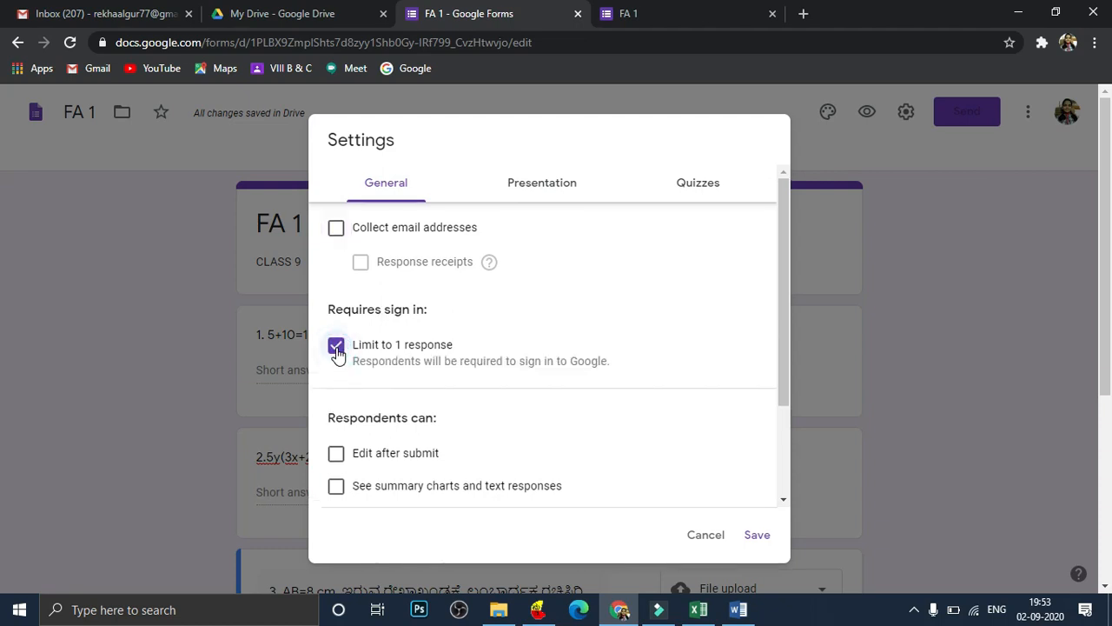
pyautogui.click(336, 348)
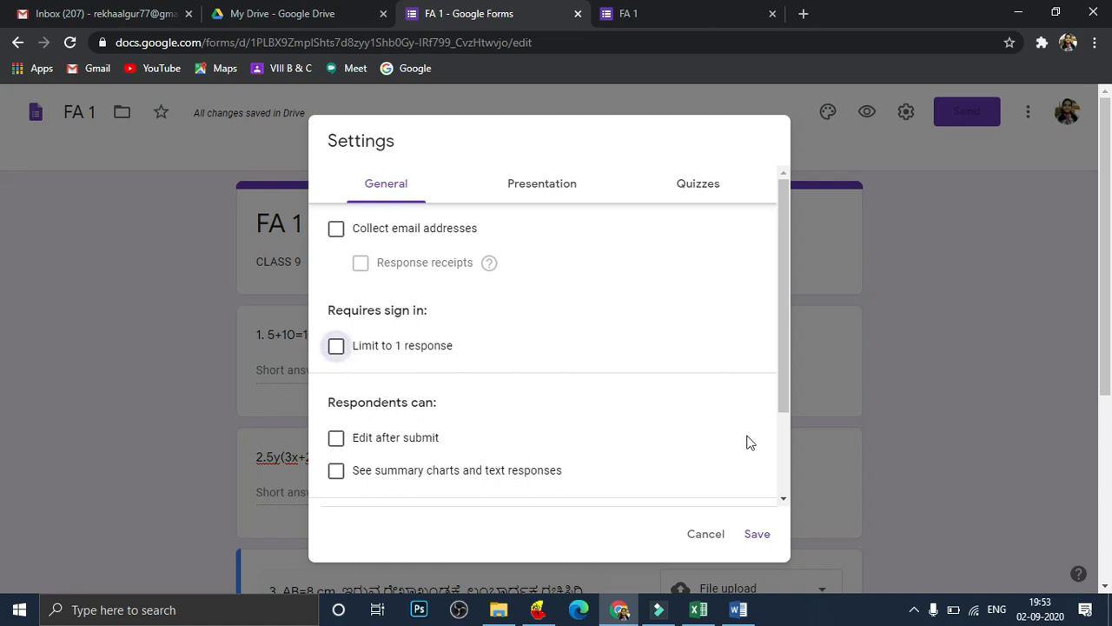
# Make the form a quiz with grade release set to "Later, after manual review", and save the settings.
pyautogui.click(562, 187)
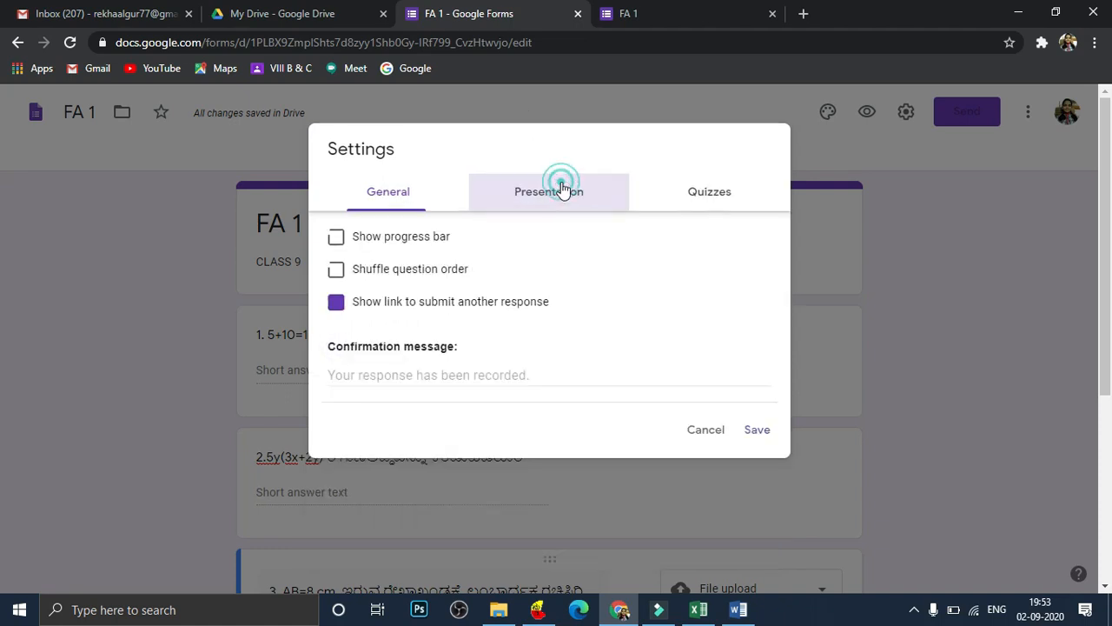
pyautogui.click(719, 200)
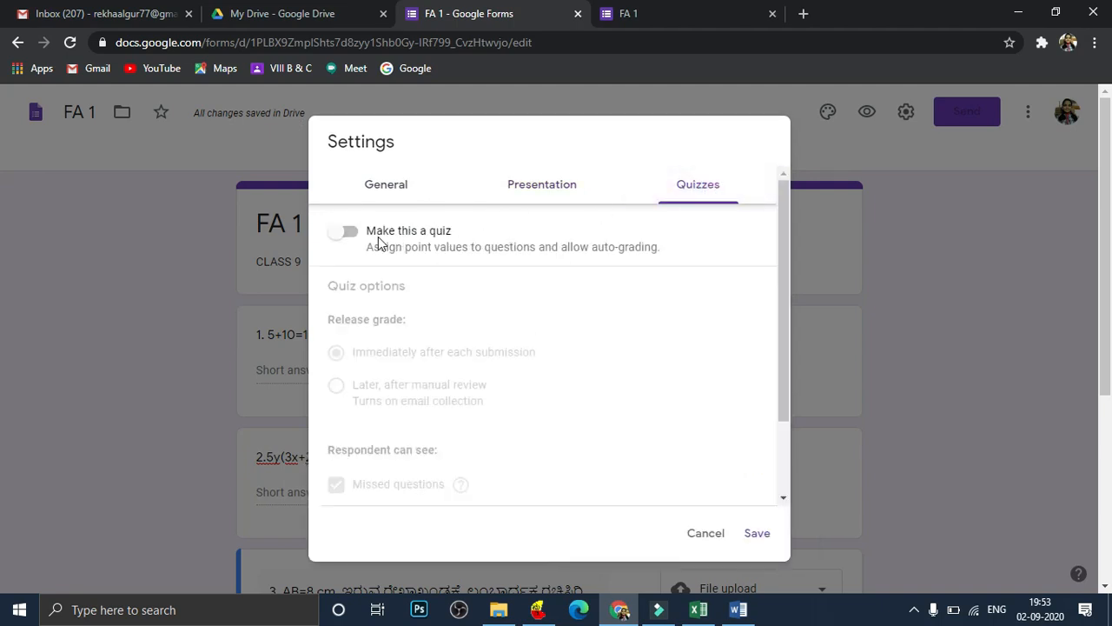
pyautogui.click(351, 233)
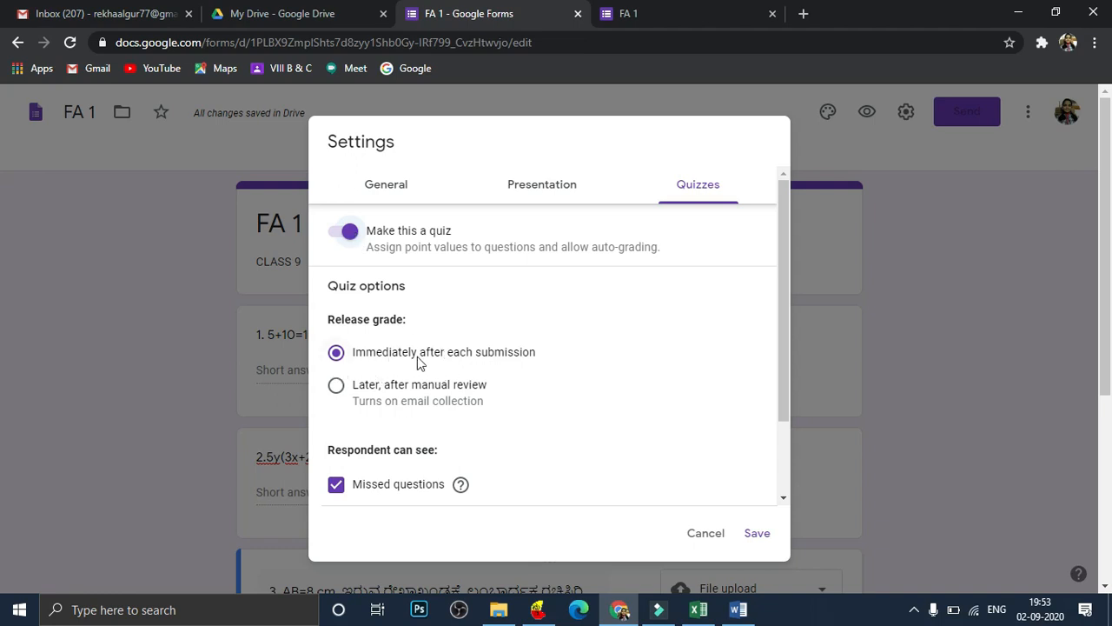
pyautogui.click(336, 388)
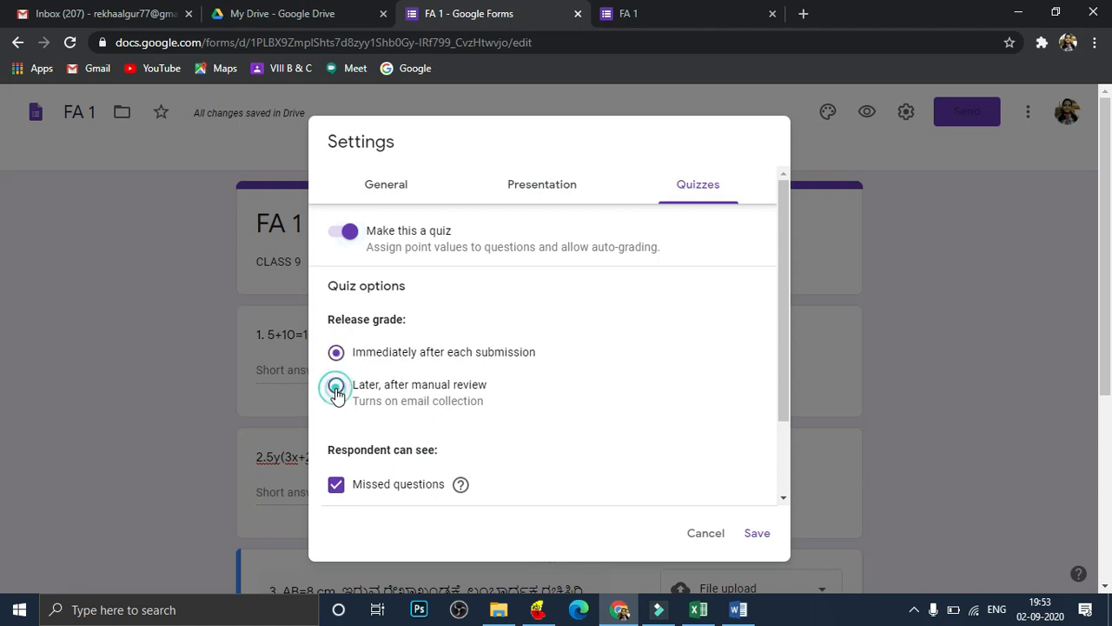
pyautogui.click(759, 538)
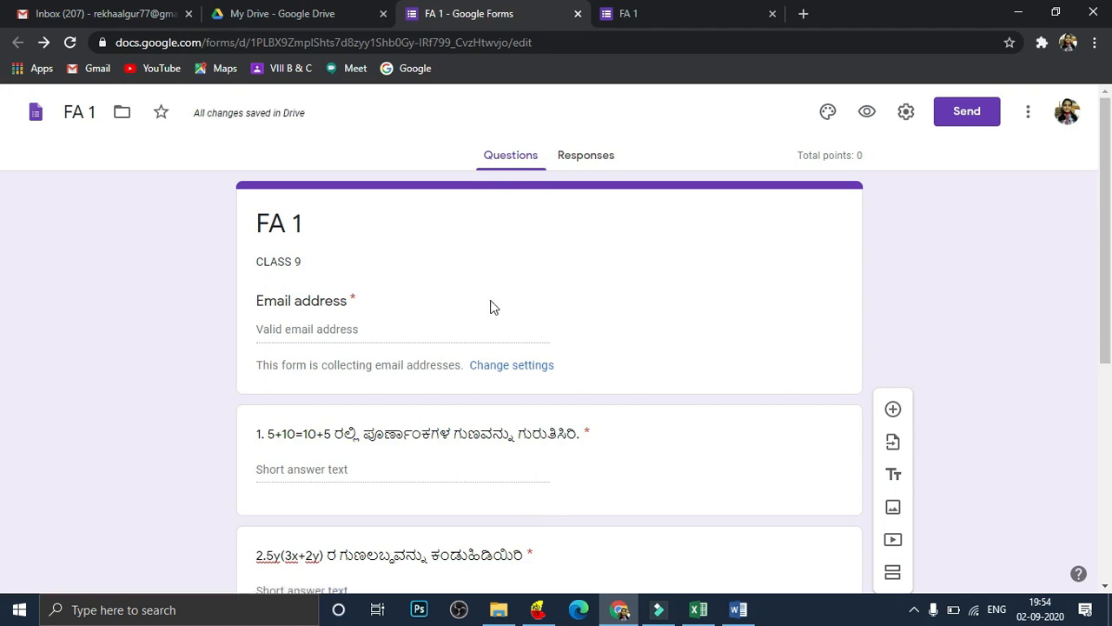
# Assign 2 points to the first question in its answer key, without adding answer feedback.
pyautogui.click(425, 455)
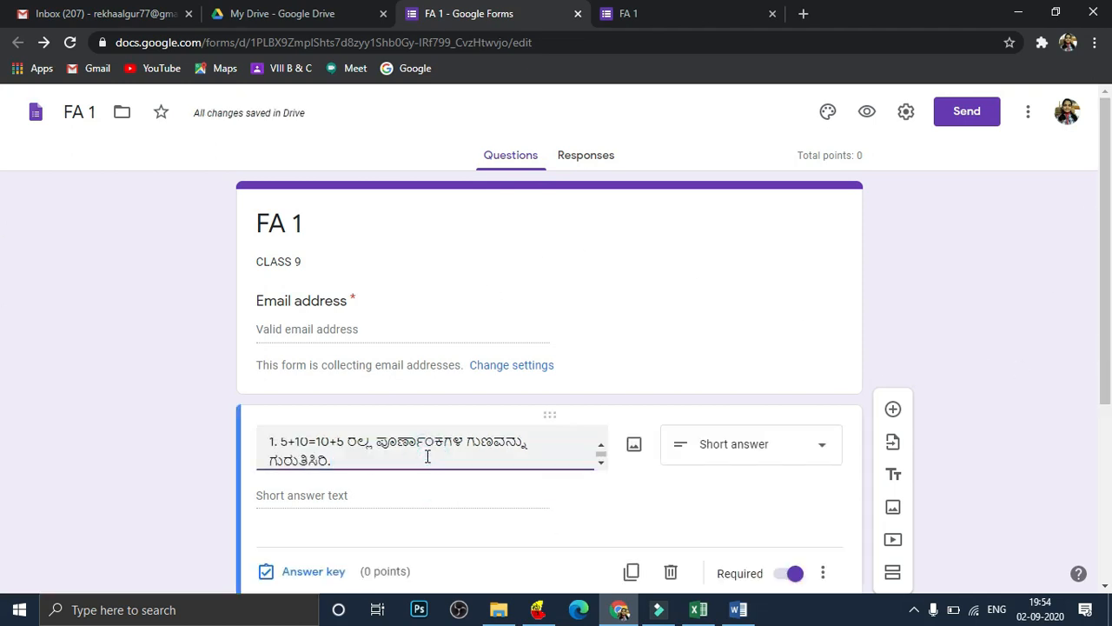
pyautogui.scroll(-2, 1110, 274)
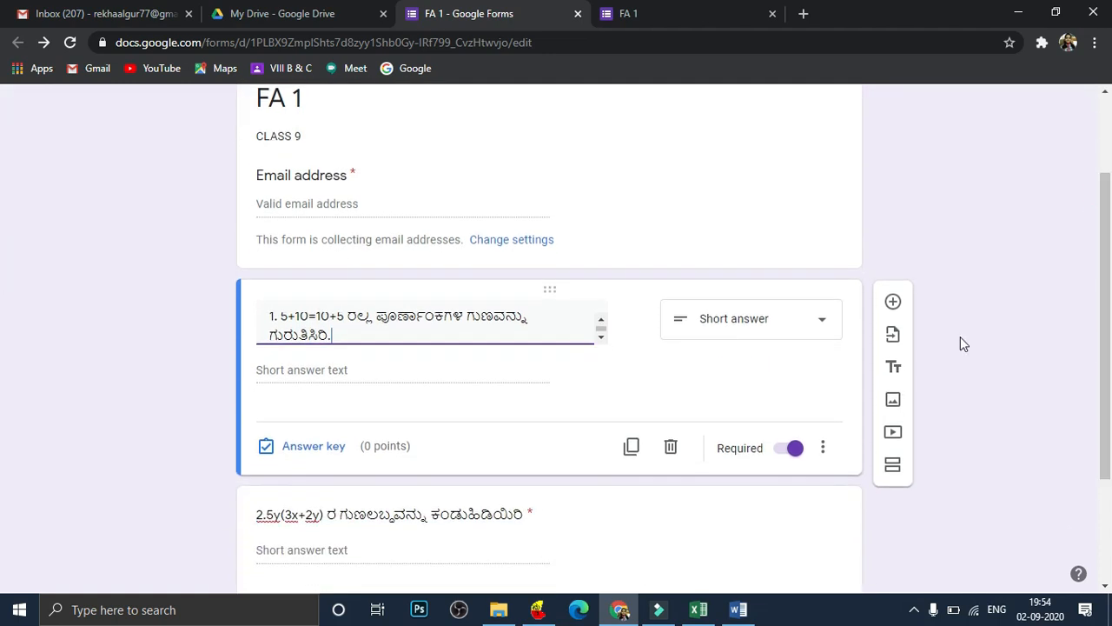
pyautogui.click(310, 449)
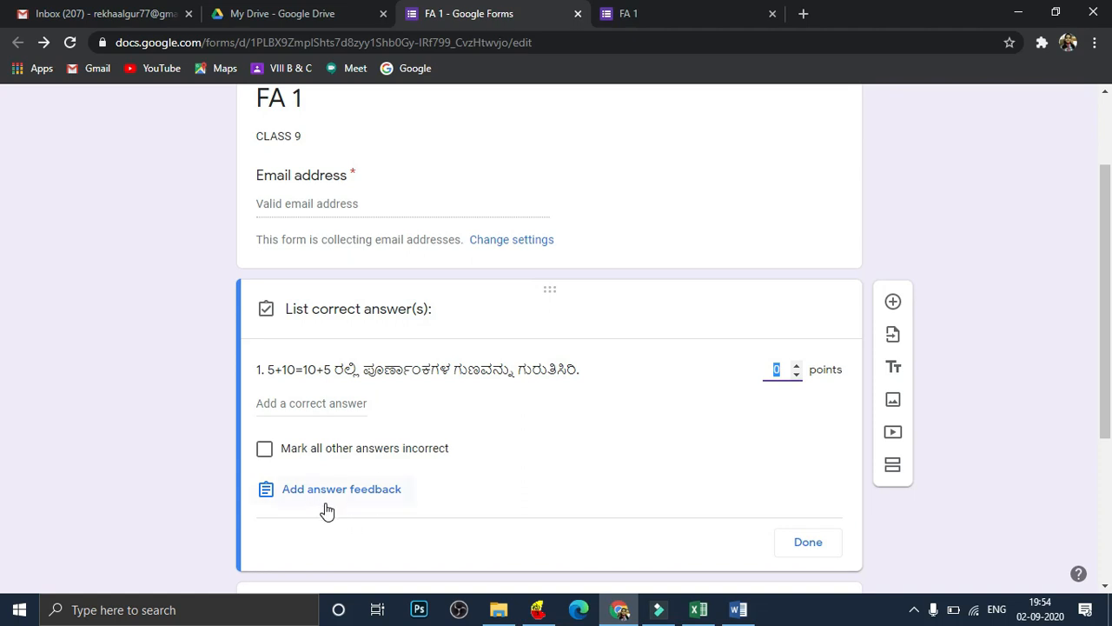
pyautogui.click(293, 504)
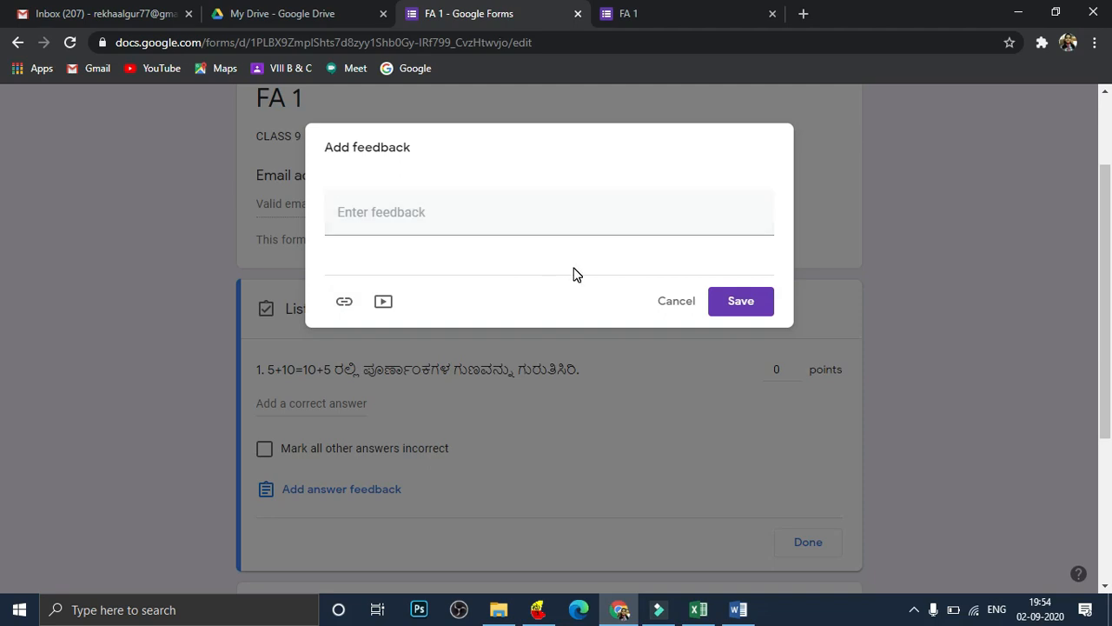
pyautogui.click(669, 306)
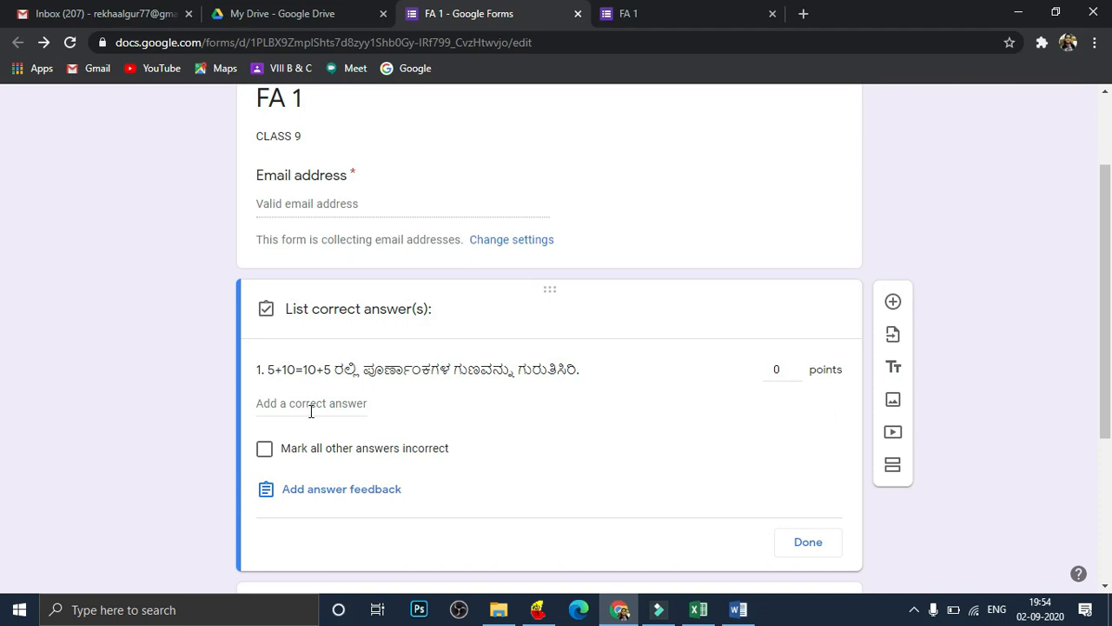
pyautogui.click(797, 364)
pyautogui.click(798, 365)
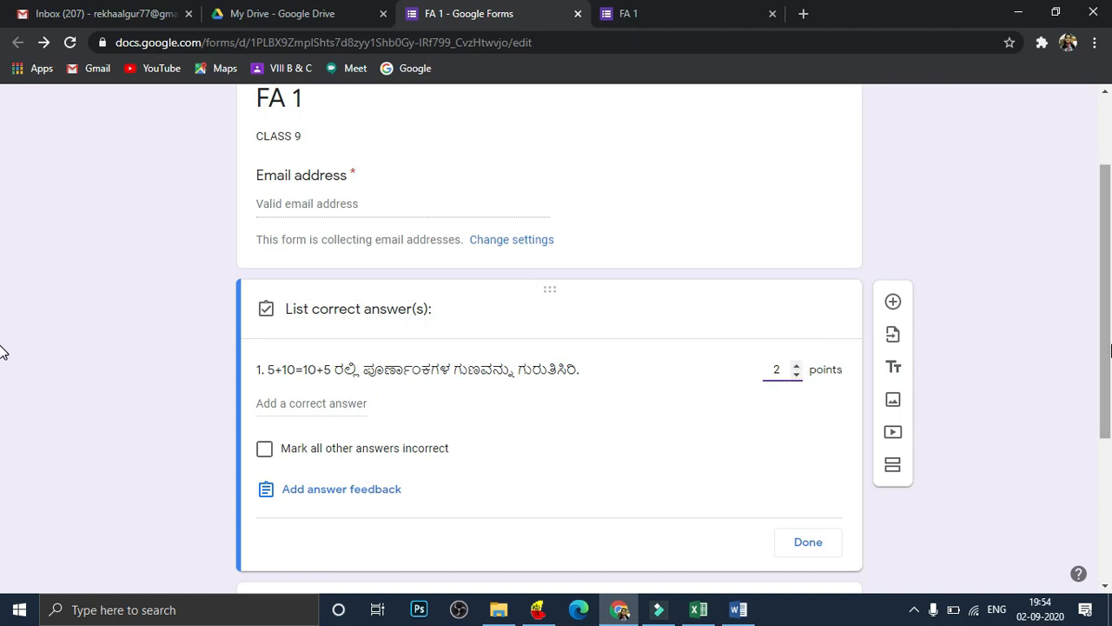
pyautogui.click(825, 547)
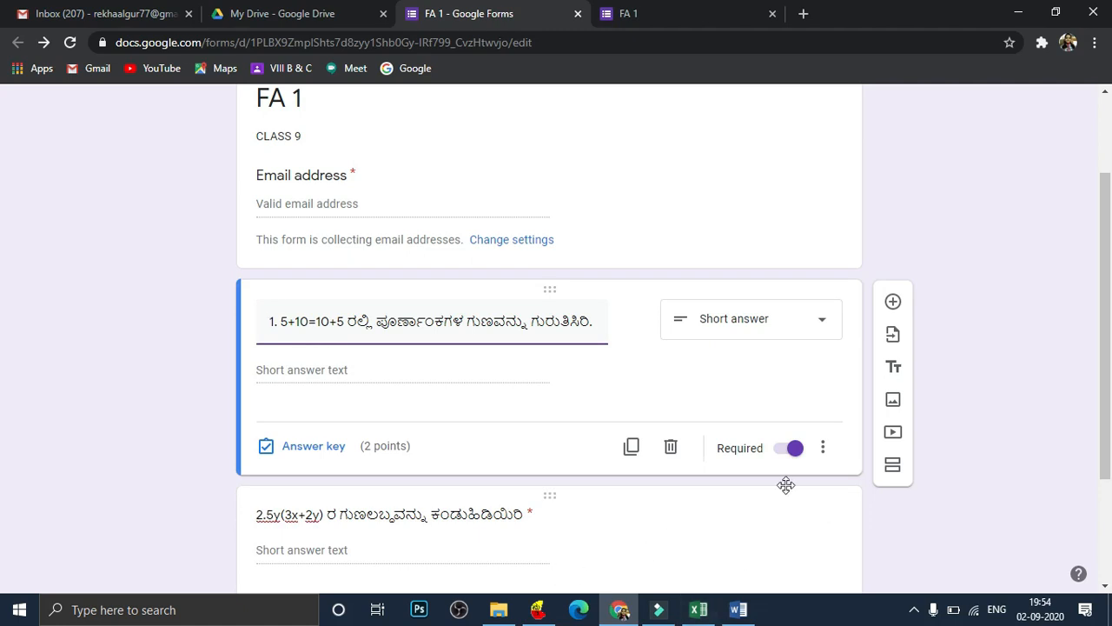
# Assign 2 points to the second question in its answer key.
pyautogui.click(684, 525)
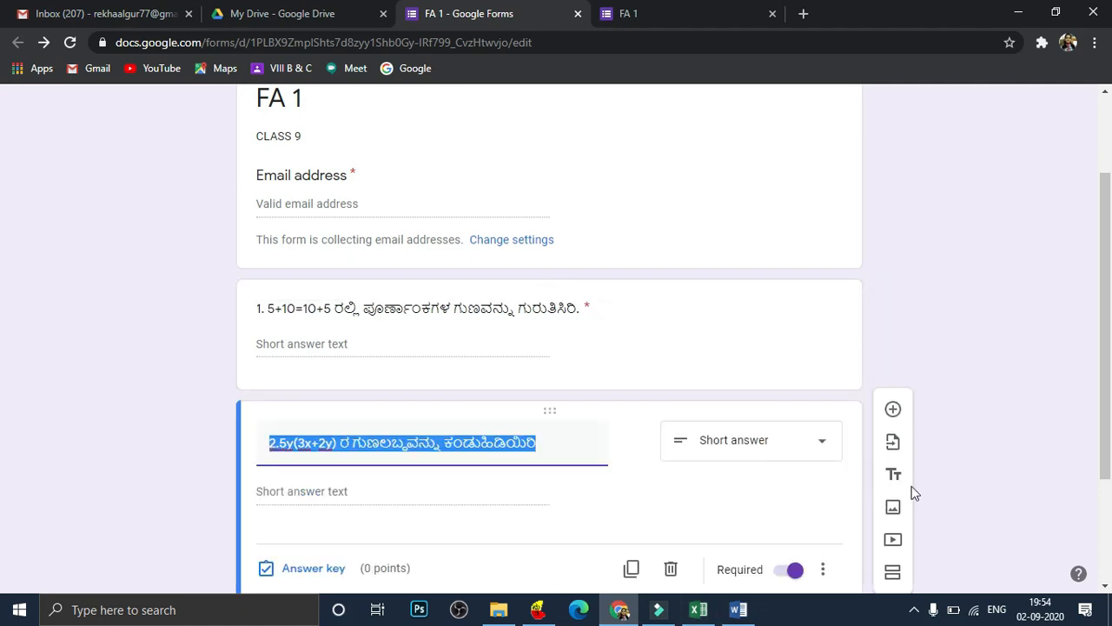
pyautogui.scroll(-1, 1106, 287)
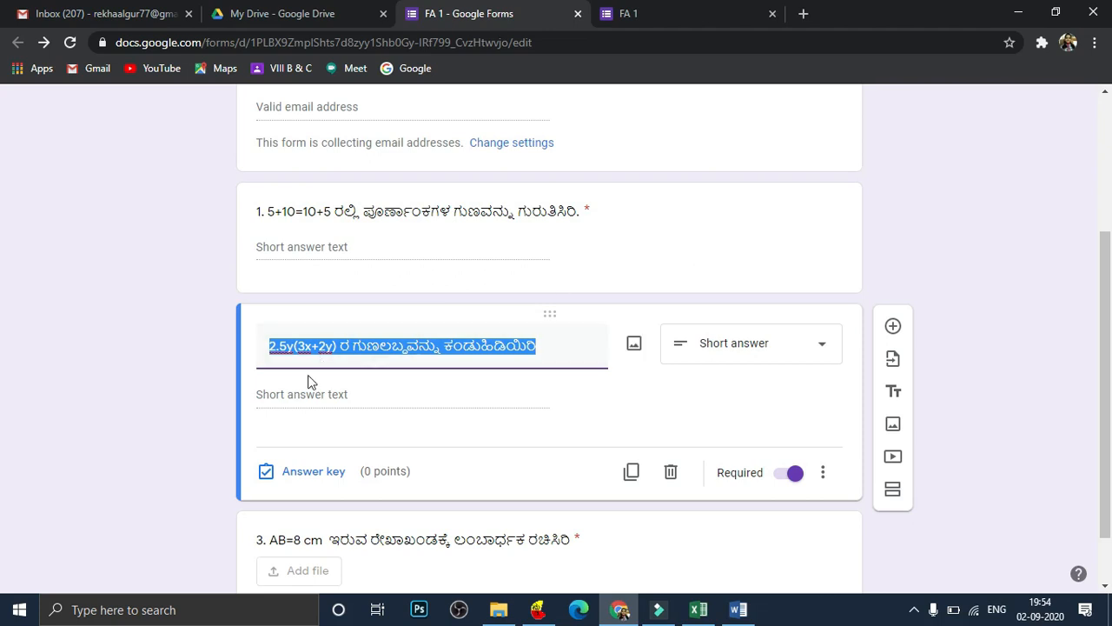
pyautogui.click(321, 480)
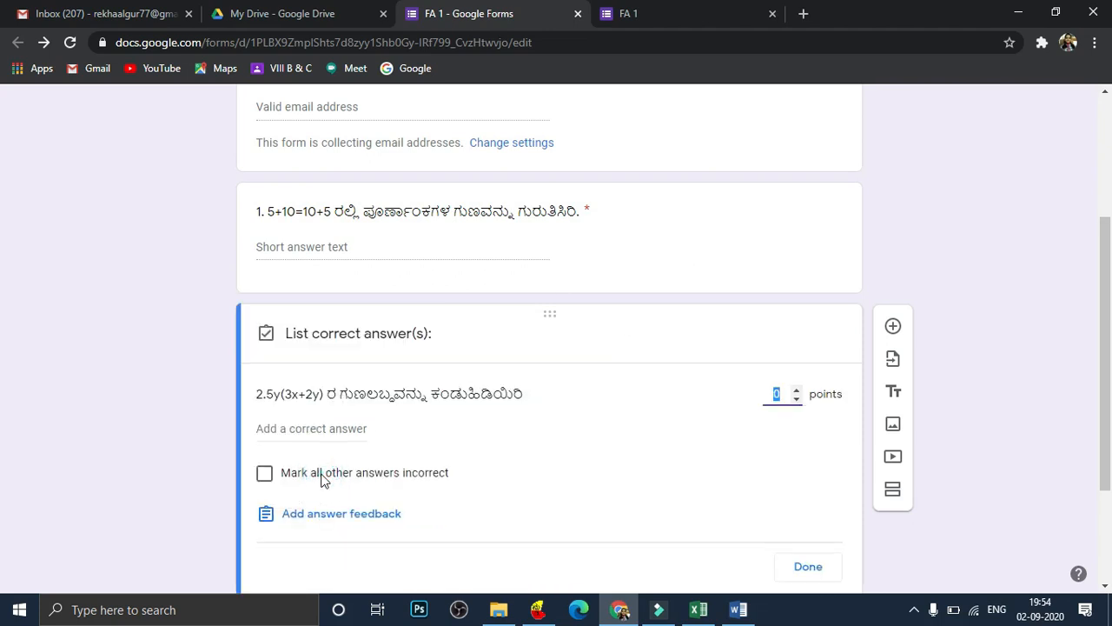
pyautogui.click(798, 391)
pyautogui.click(797, 391)
pyautogui.click(799, 568)
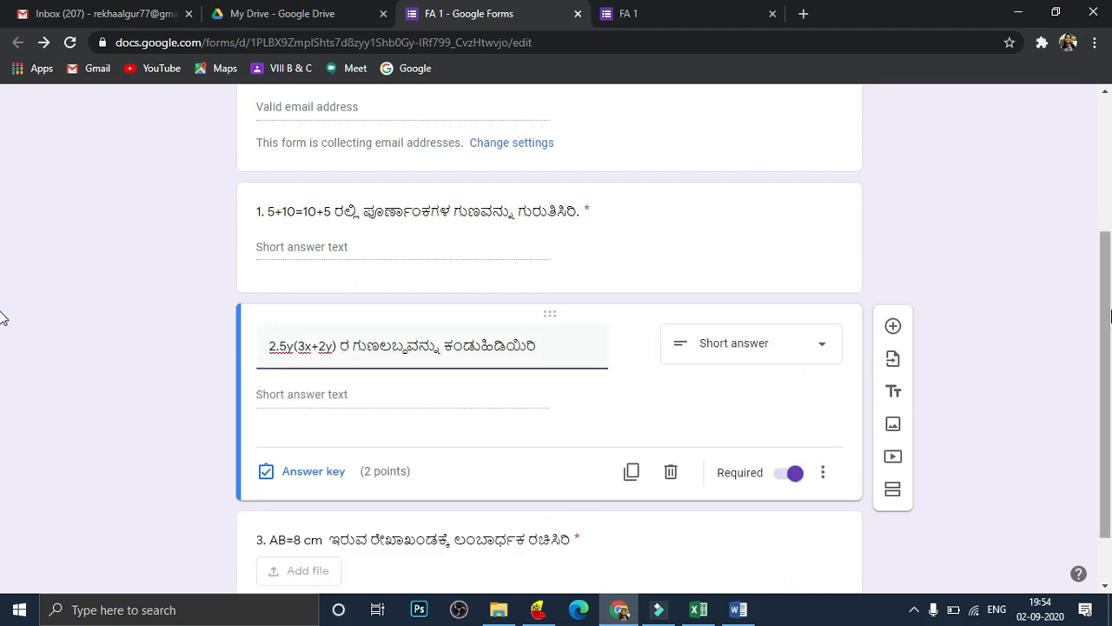
# Assign 4 points to the third question, the file-upload one, in its answer key.
pyautogui.moveTo(1106, 319); pyautogui.dragTo(1106, 415)
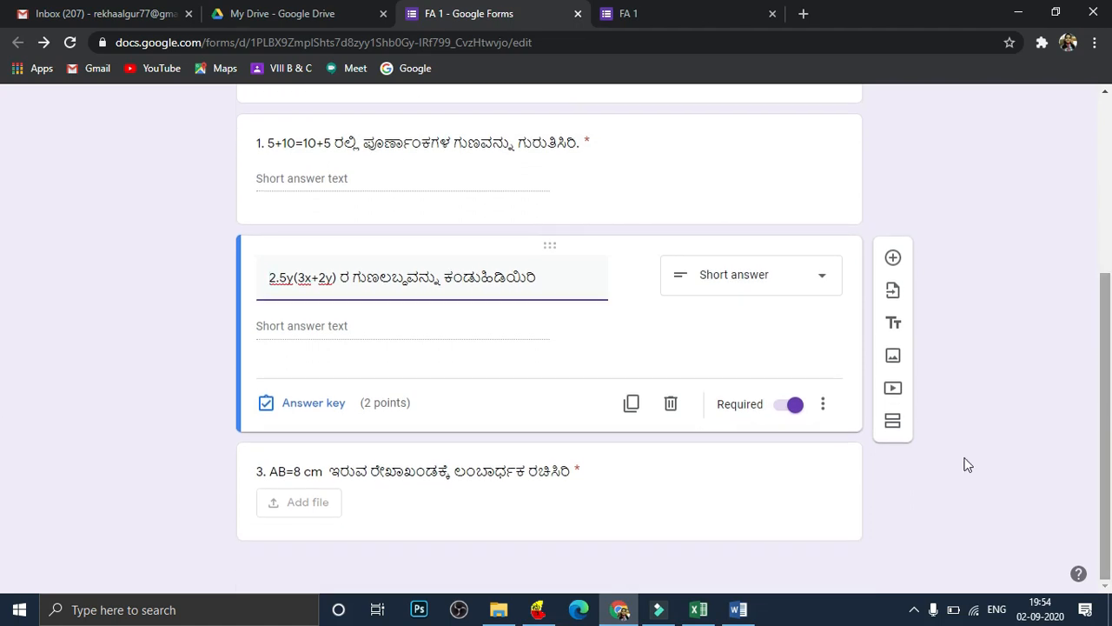
pyautogui.click(554, 505)
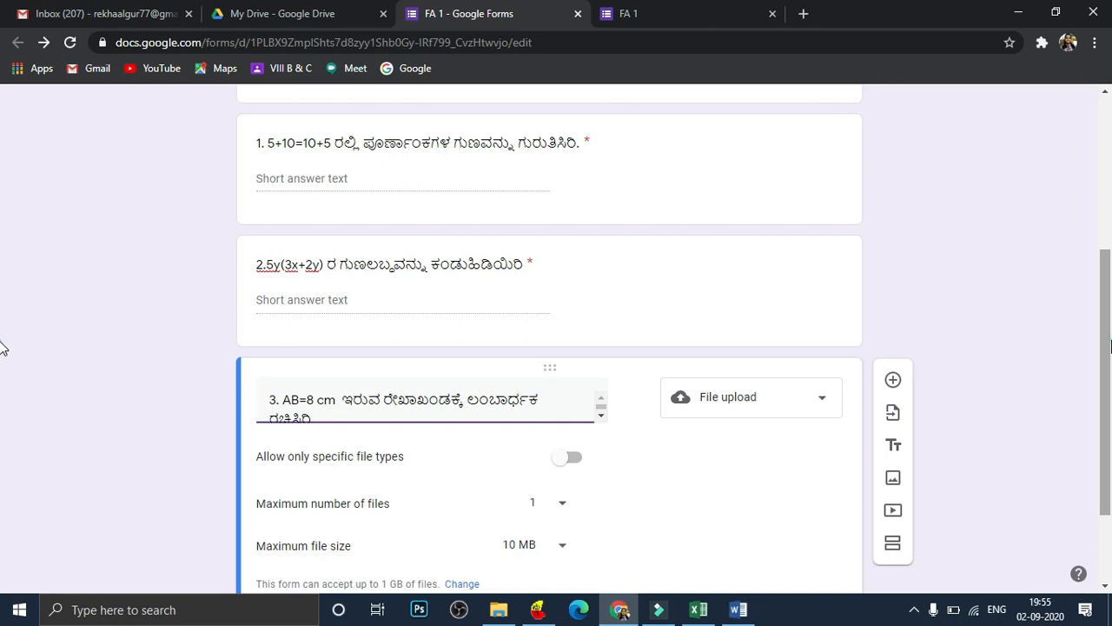
pyautogui.moveTo(1110, 341); pyautogui.dragTo(1111, 422)
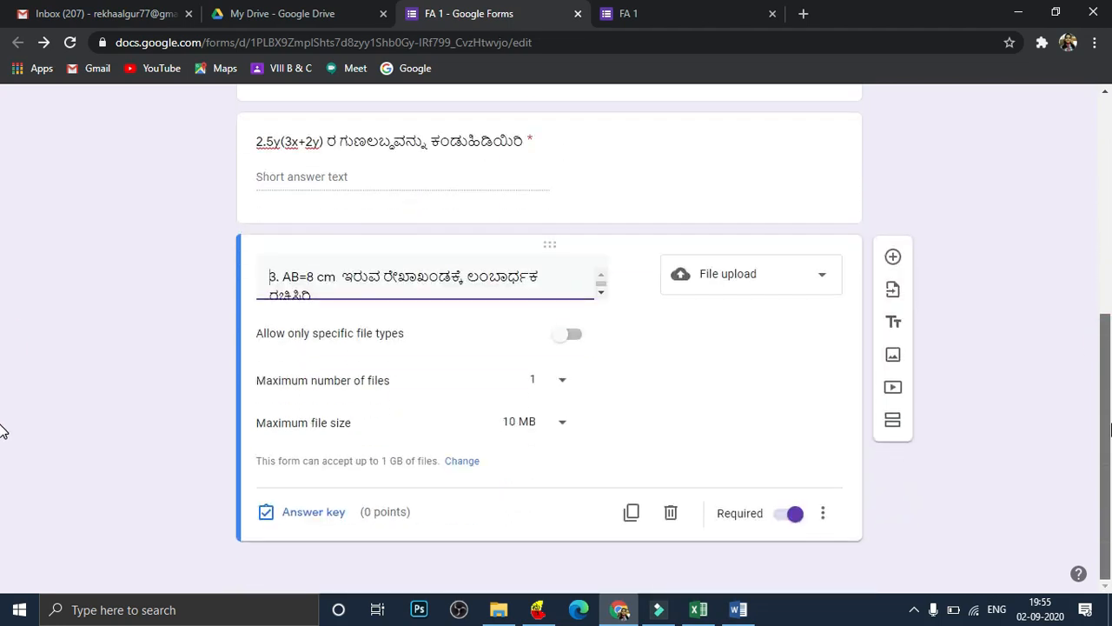
pyautogui.click(337, 519)
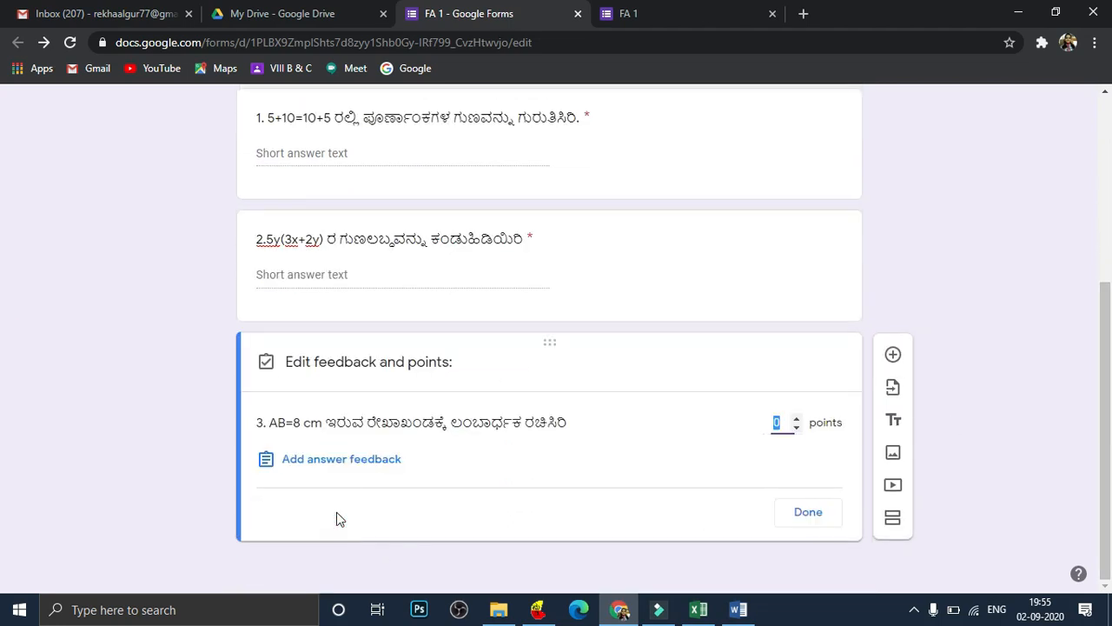
pyautogui.click(797, 422)
pyautogui.click(797, 423)
pyautogui.click(797, 422)
pyautogui.click(798, 422)
pyautogui.click(803, 515)
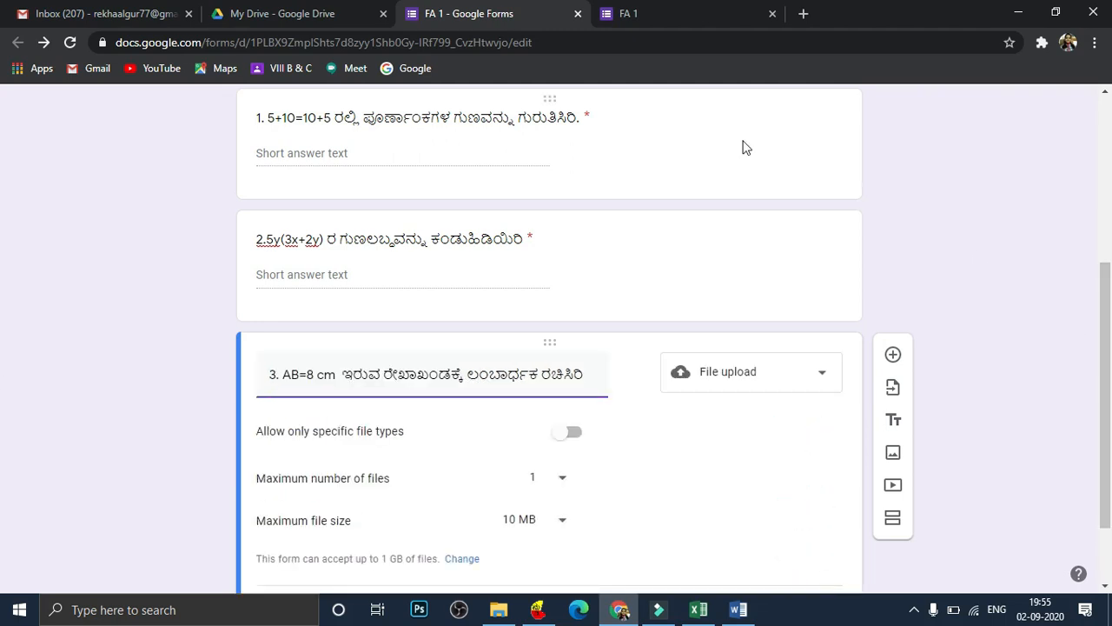
# Turn off the collection of email addresses in the form's general settings and save.
pyautogui.scroll(4, 1105, 319)
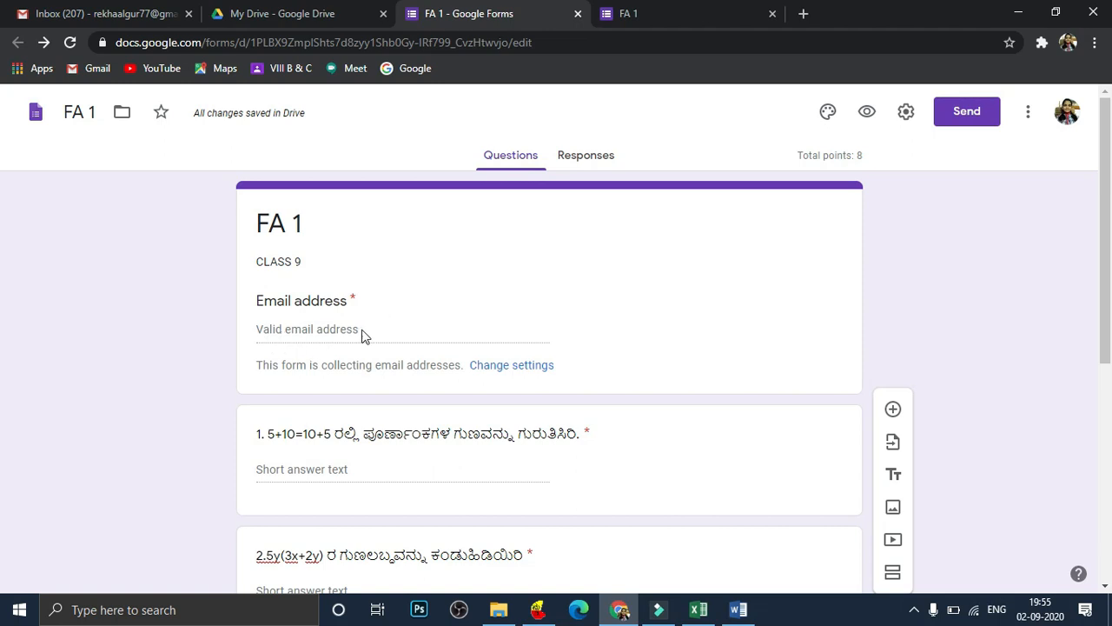
pyautogui.click(906, 111)
pyautogui.click(339, 229)
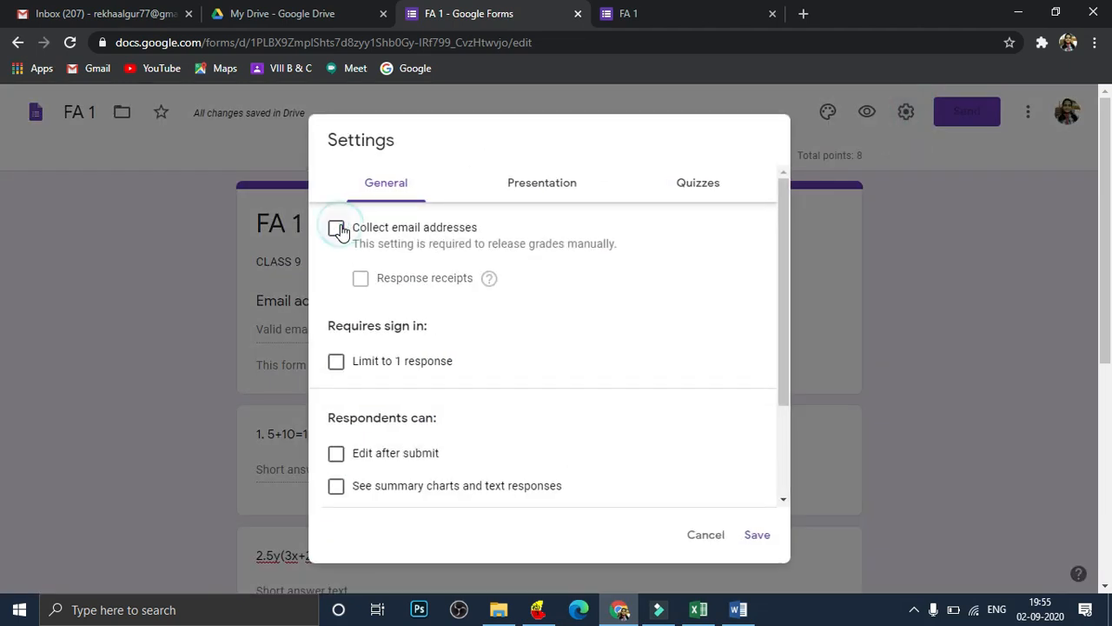
pyautogui.click(761, 539)
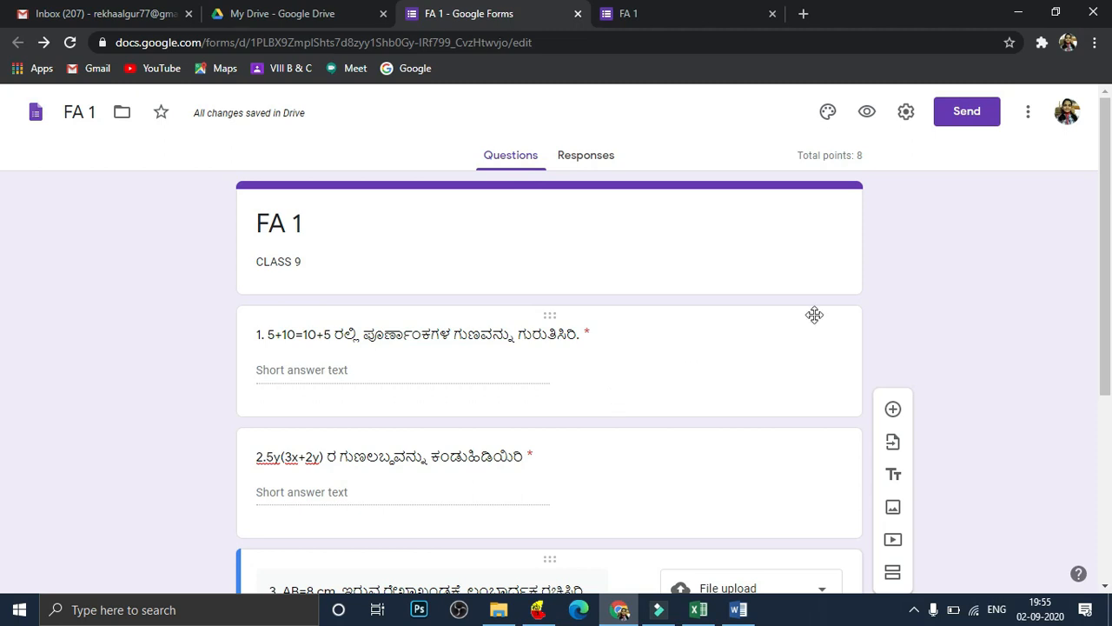
# Copy the form's shortened share link and close the send dialog.
pyautogui.click(969, 116)
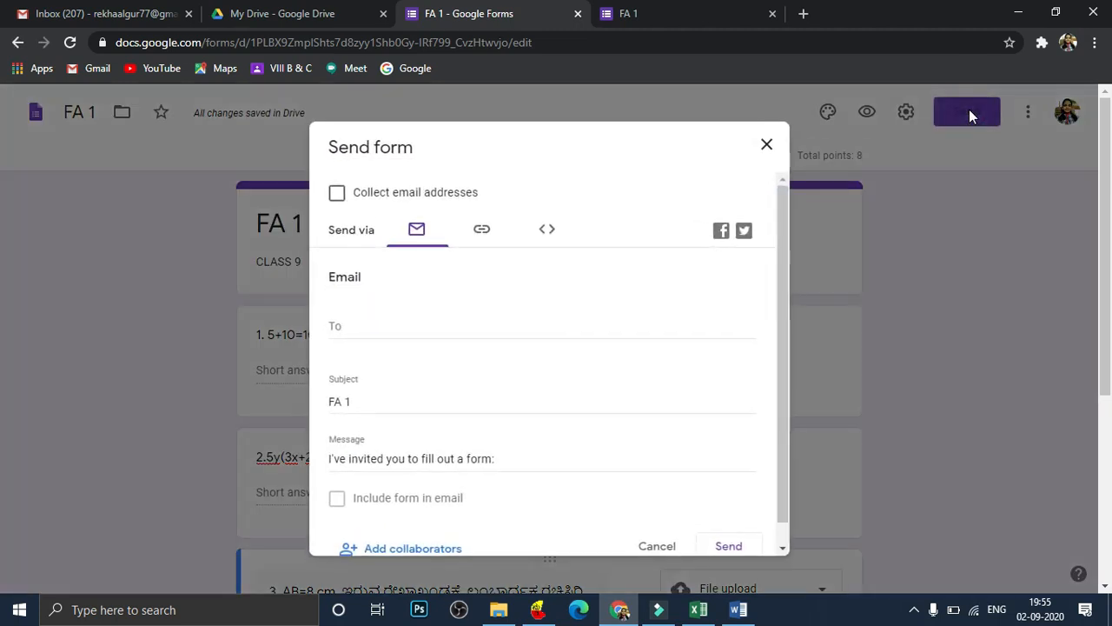
pyautogui.click(483, 231)
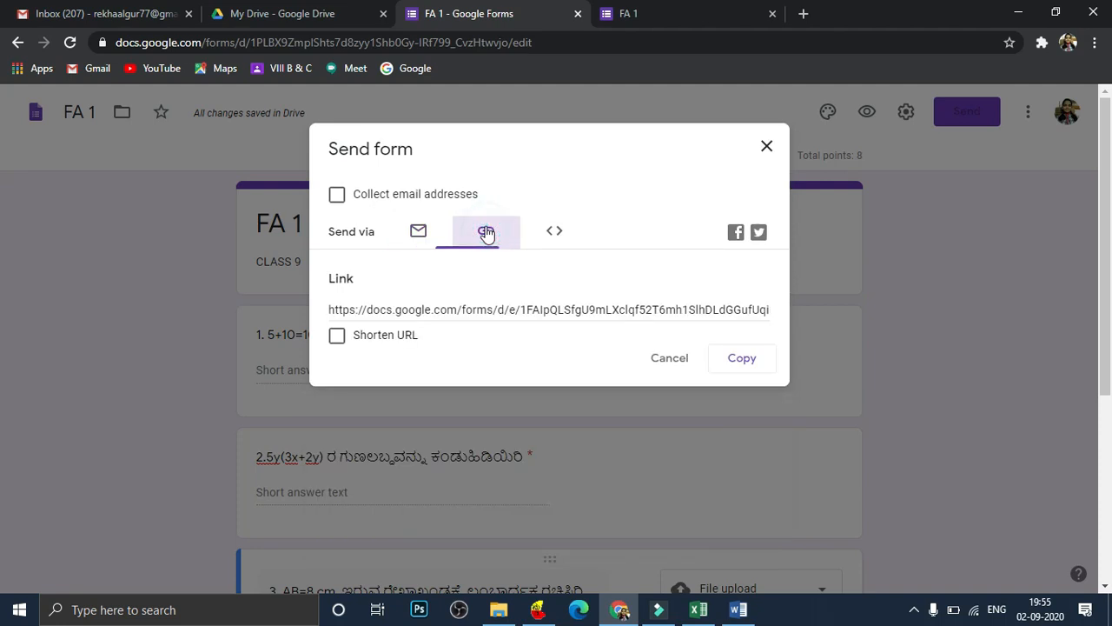
pyautogui.click(340, 338)
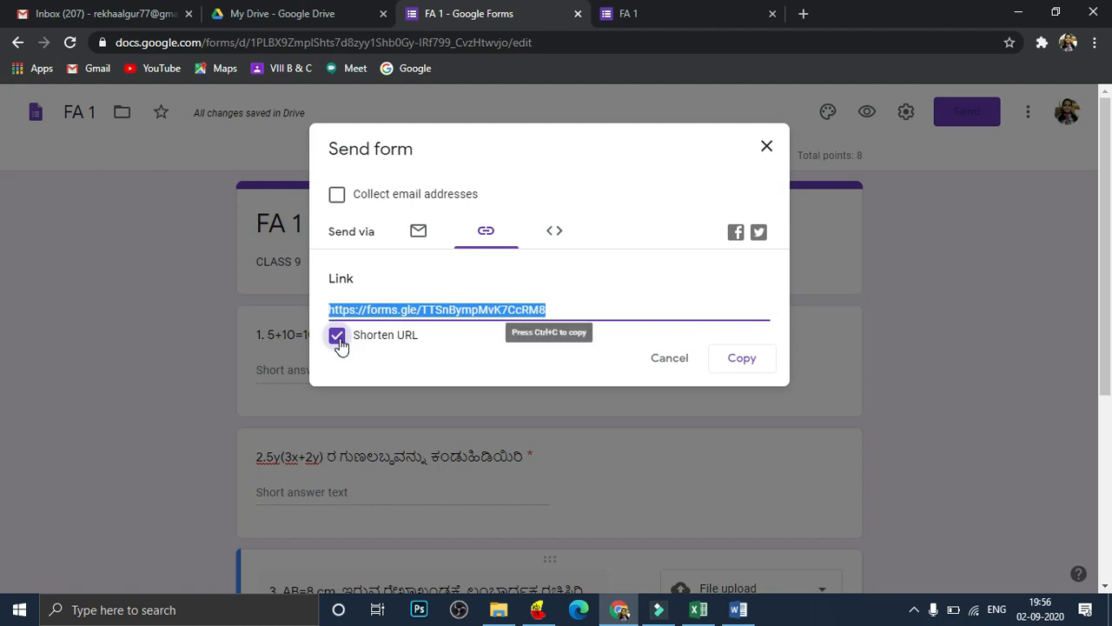
pyautogui.click(732, 367)
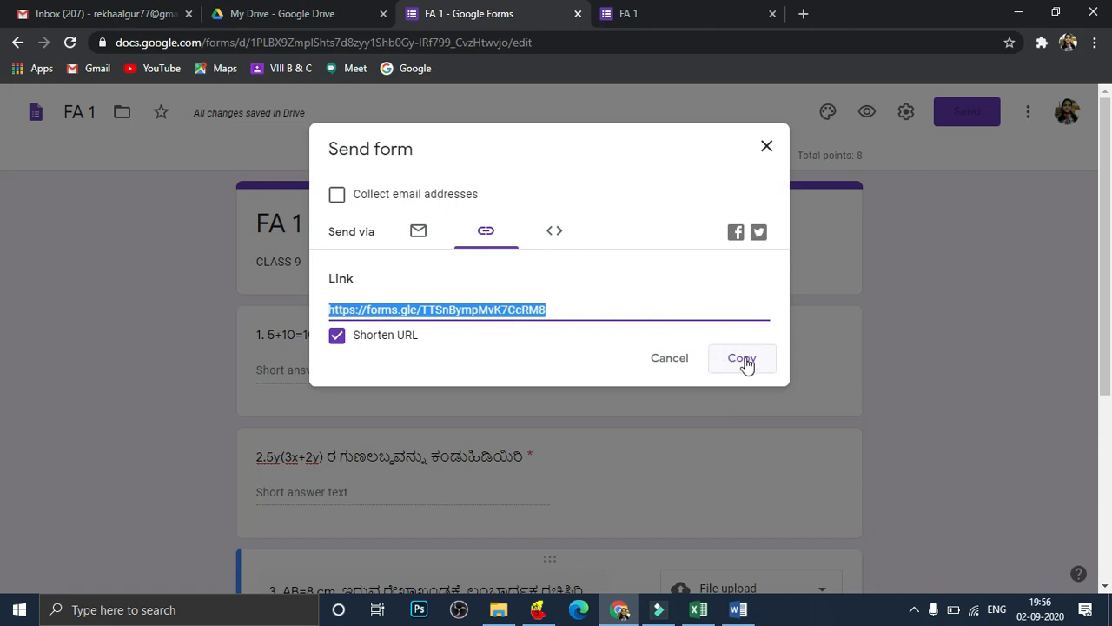
pyautogui.click(765, 146)
# Switch to Gmail, start a new email to a suggested contact, and paste the form link into the message body.
pyautogui.click(143, 13)
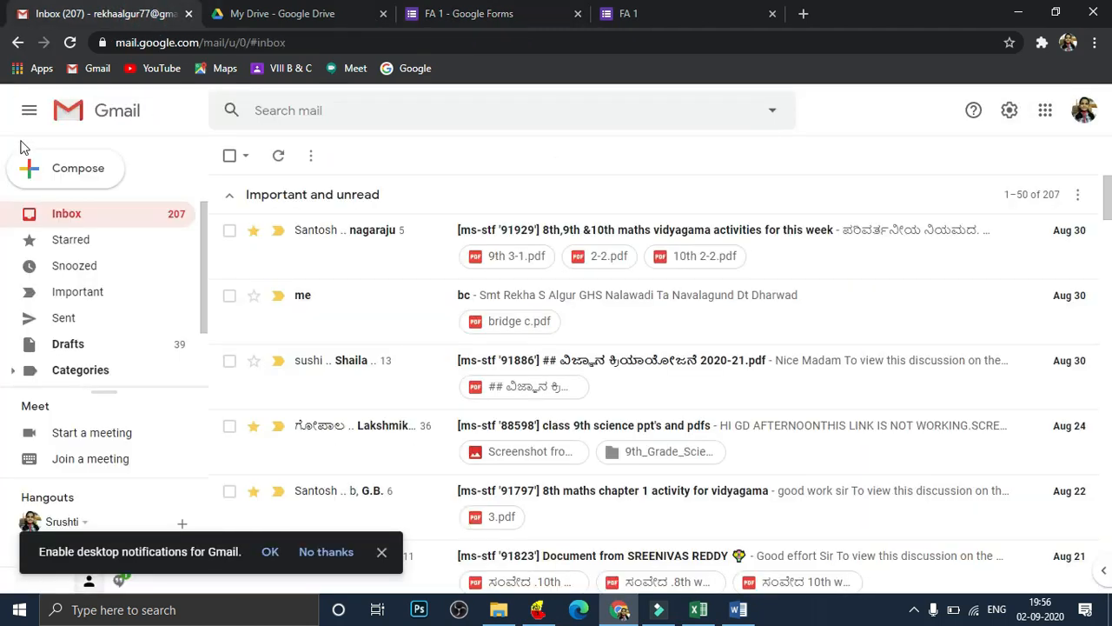
pyautogui.click(62, 171)
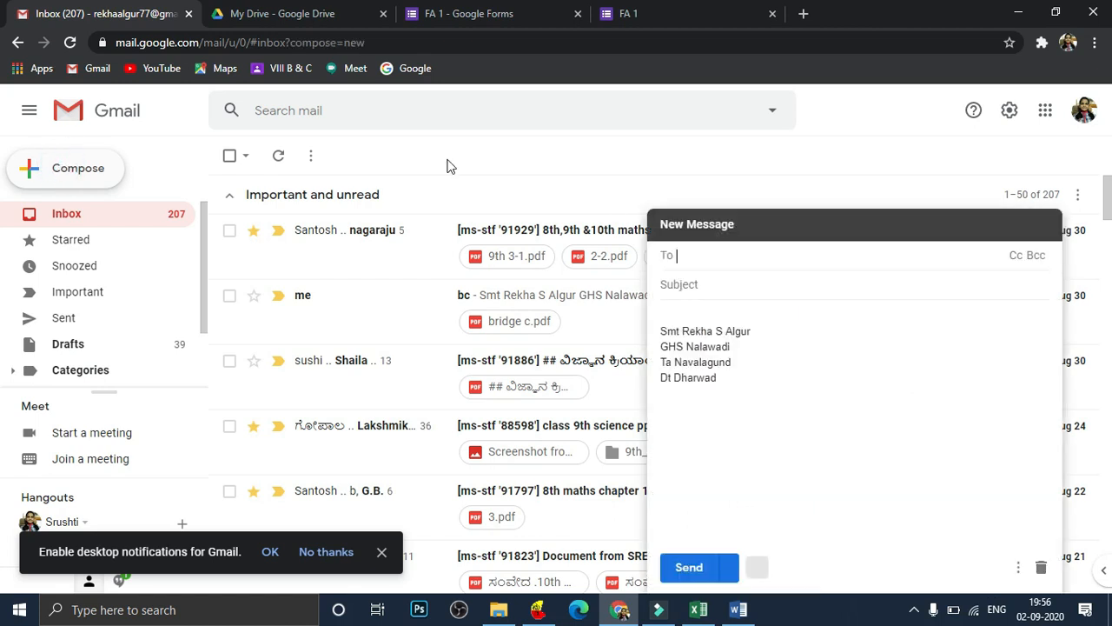
pyautogui.write('V')
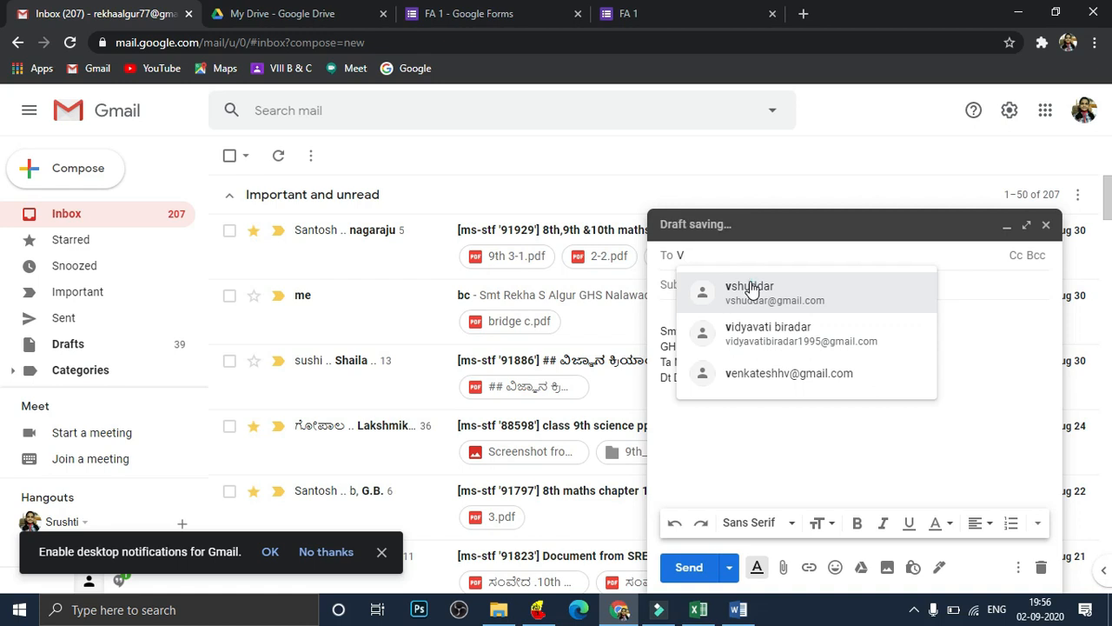
pyautogui.click(752, 289)
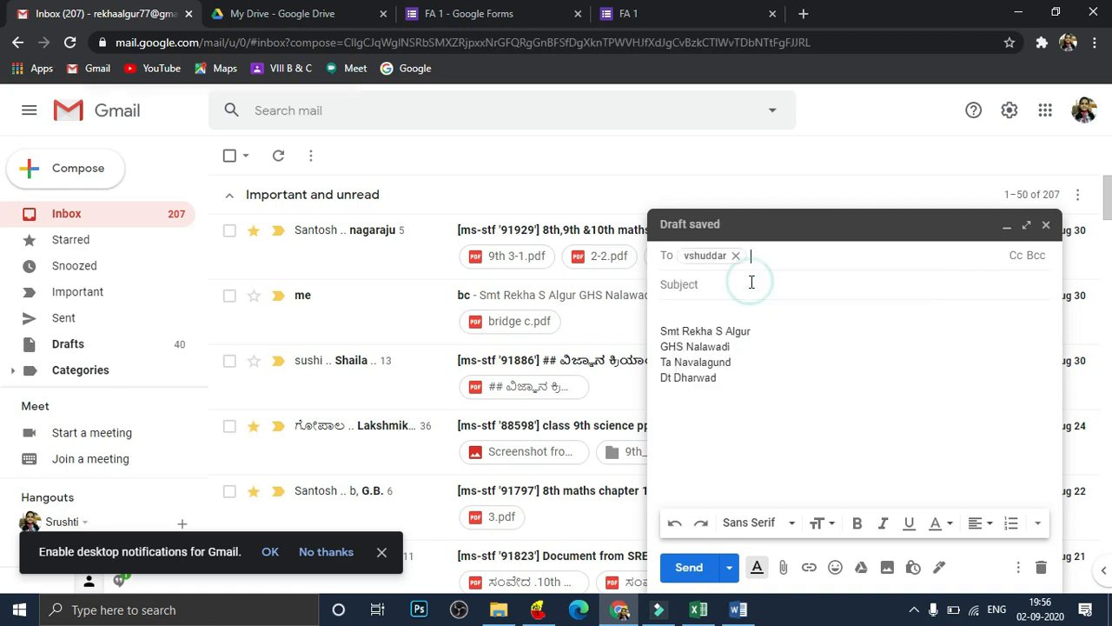
pyautogui.click(693, 287)
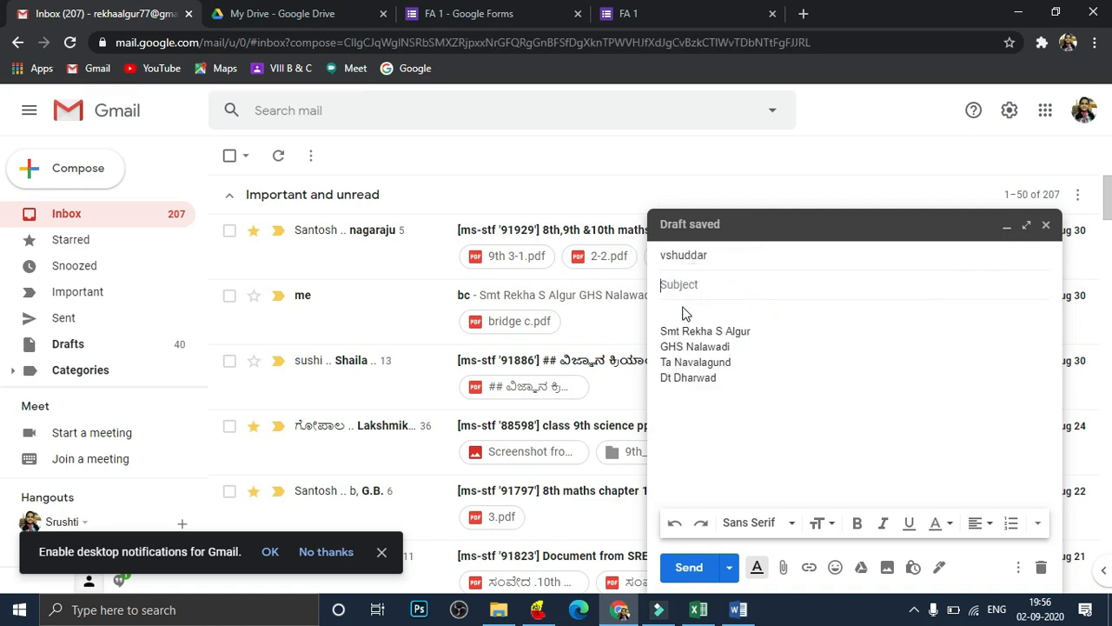
pyautogui.click(683, 311)
pyautogui.hotkey('ctrl', 'v')
pyautogui.press('Return')
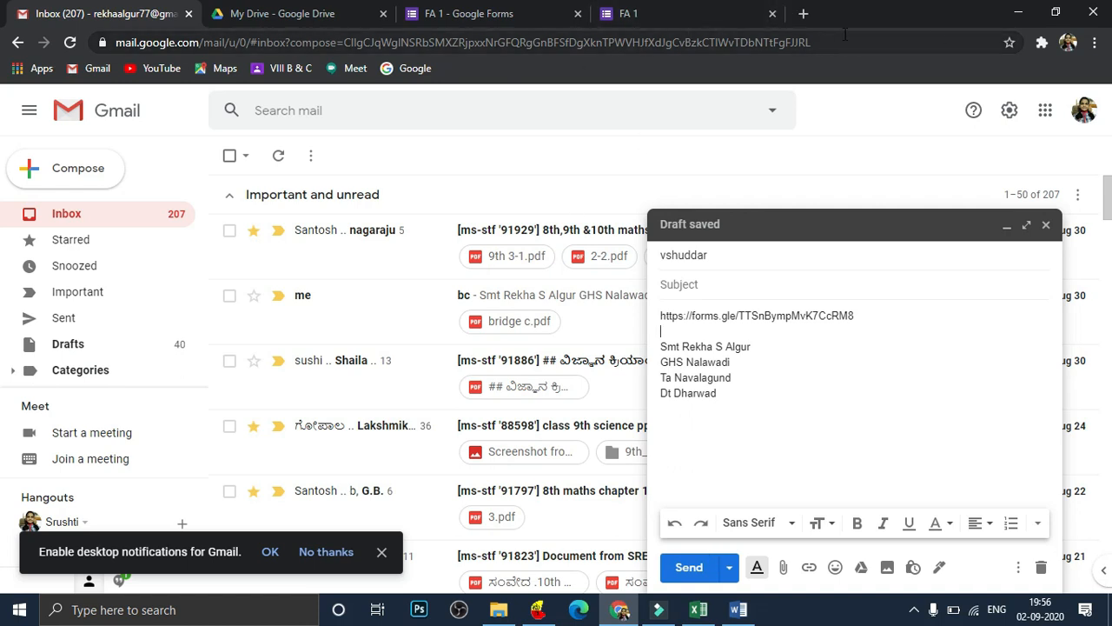
# Close the unsent email draft and return to the FA 1 form editor.
pyautogui.click(1046, 226)
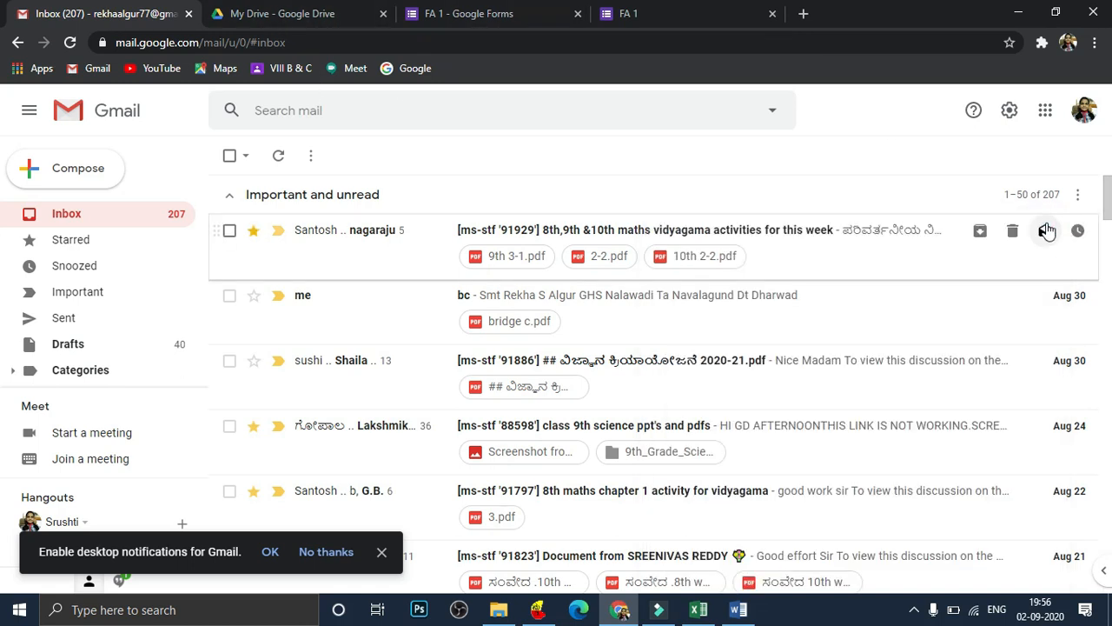
pyautogui.click(358, 10)
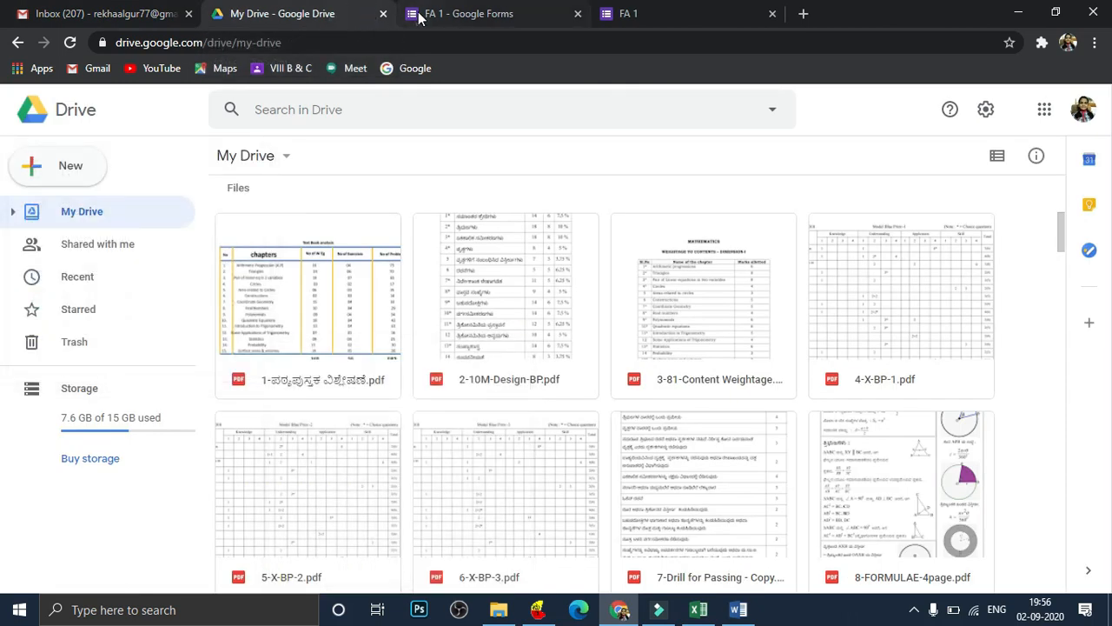
pyautogui.click(413, 12)
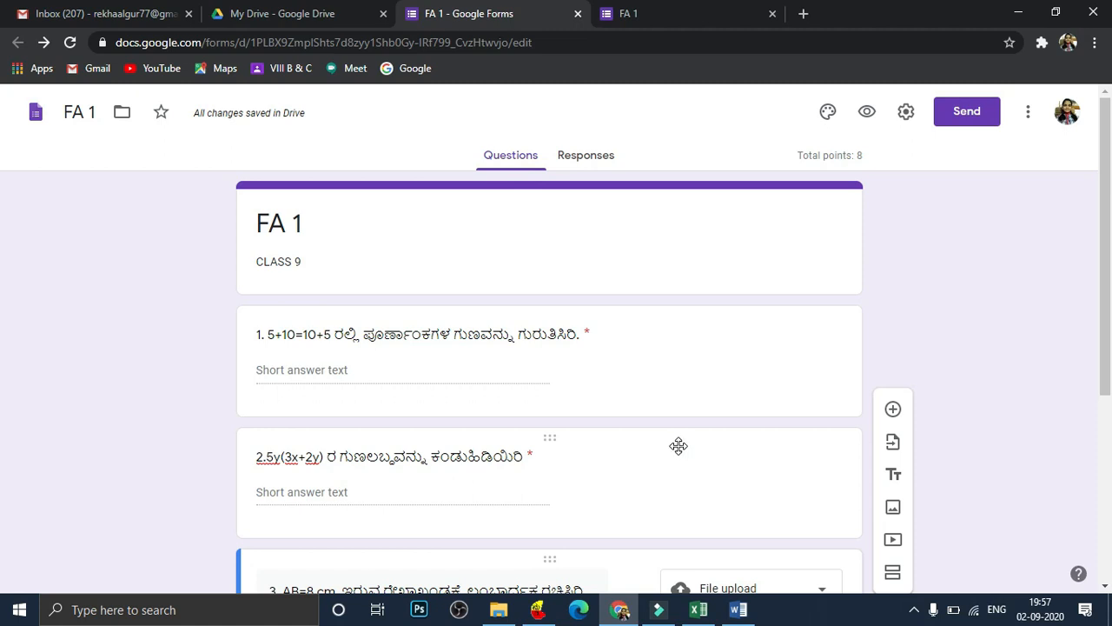
pyautogui.click(912, 611)
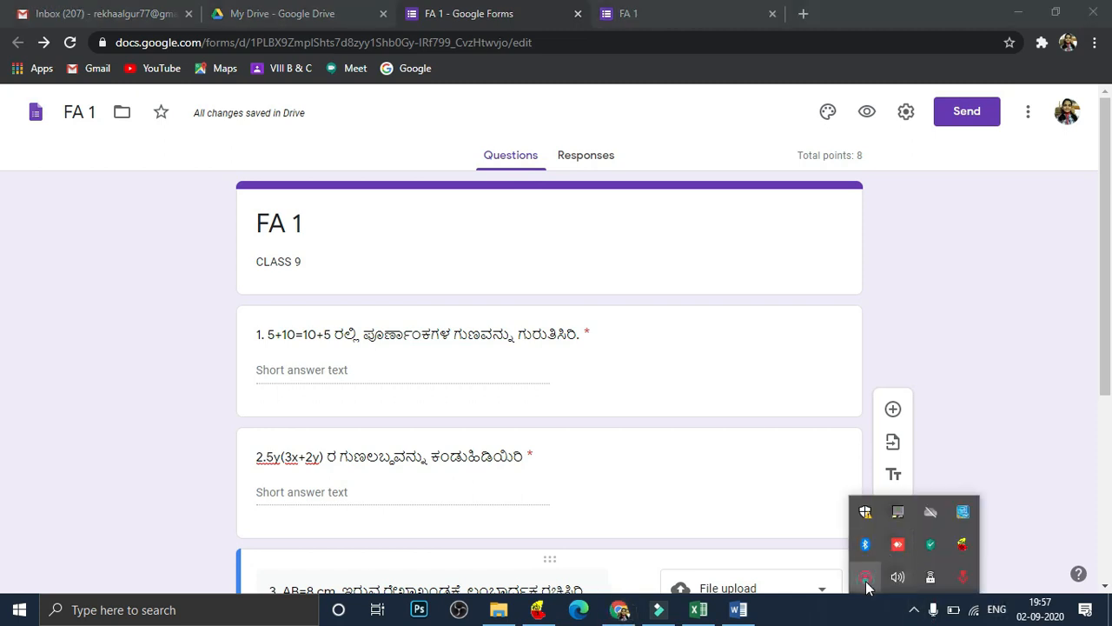